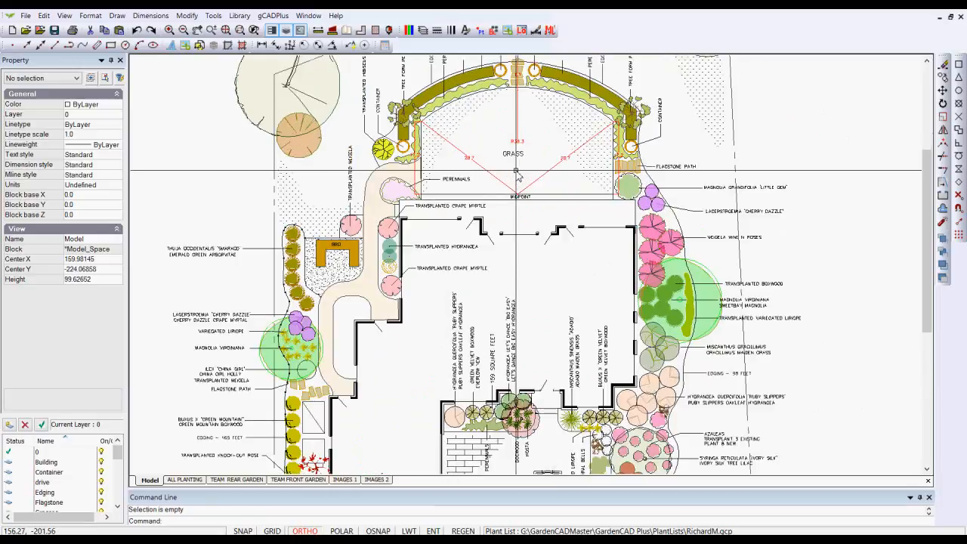
Select one of the diagonal aligned dimensions across the rear lawn to inspect its properties, and clear the selection
{"action": "scroll", "coordinate": [516, 174], "scroll_direction": "up", "scroll_amount": 2}
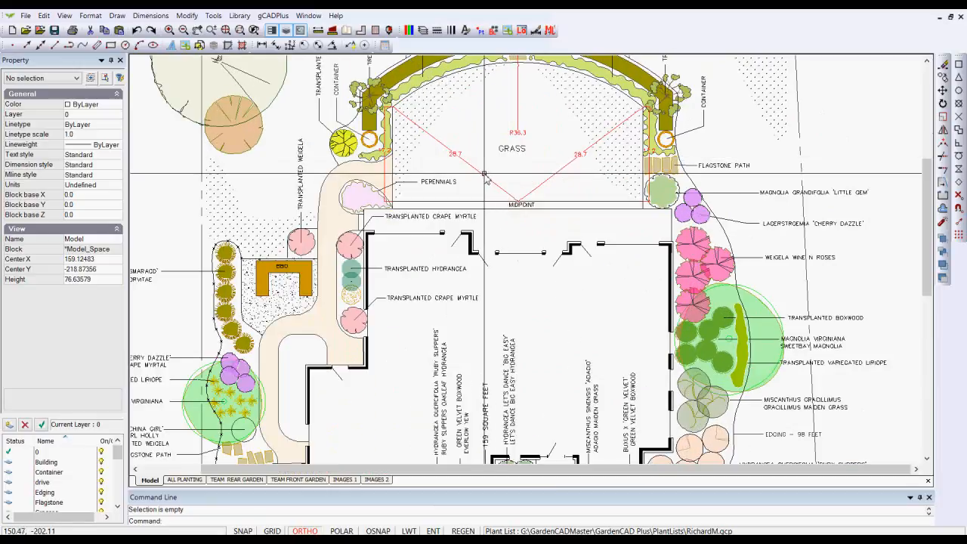
{"action": "left_click", "coordinate": [481, 175]}
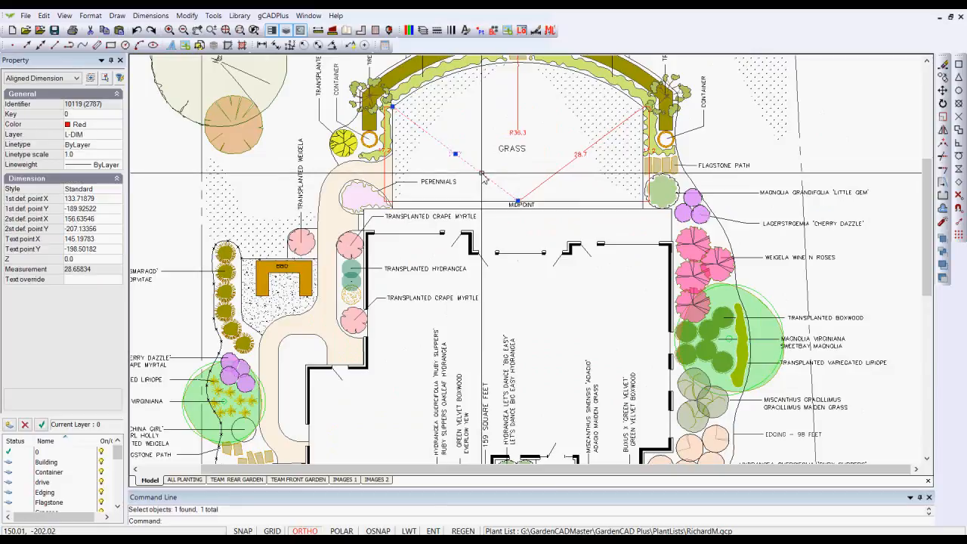
{"action": "scroll", "coordinate": [486, 172], "scroll_direction": "up", "scroll_amount": 1}
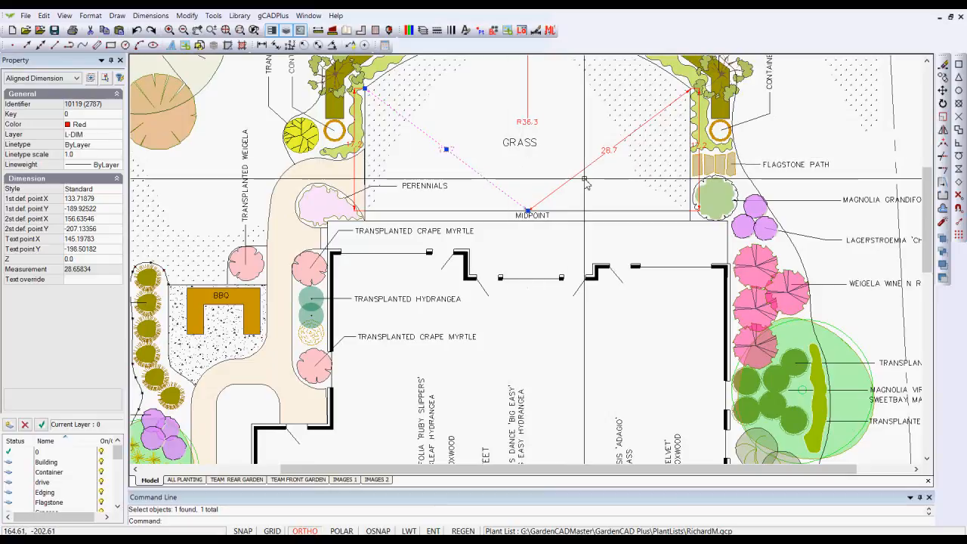
{"action": "key", "text": "Escape"}
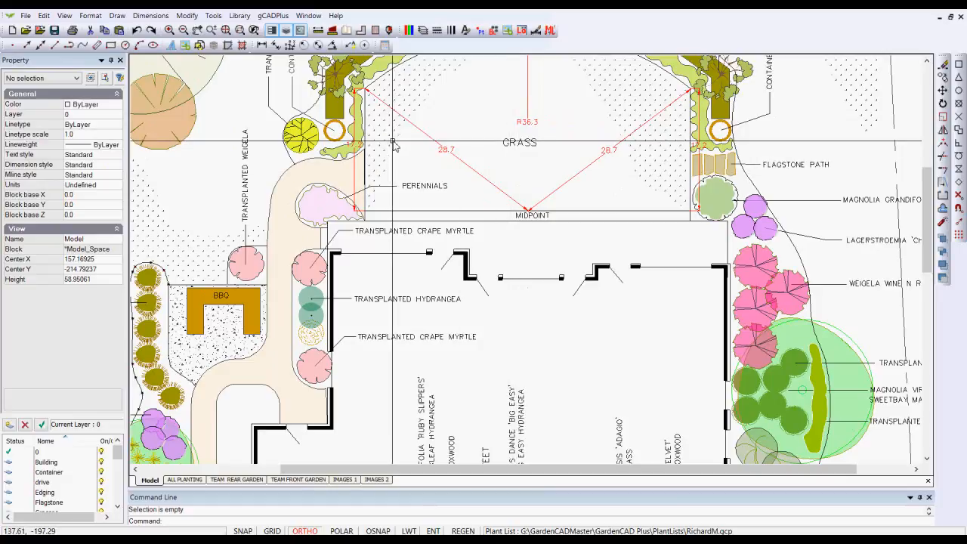
{"action": "scroll", "coordinate": [445, 133], "scroll_direction": "down", "scroll_amount": 4}
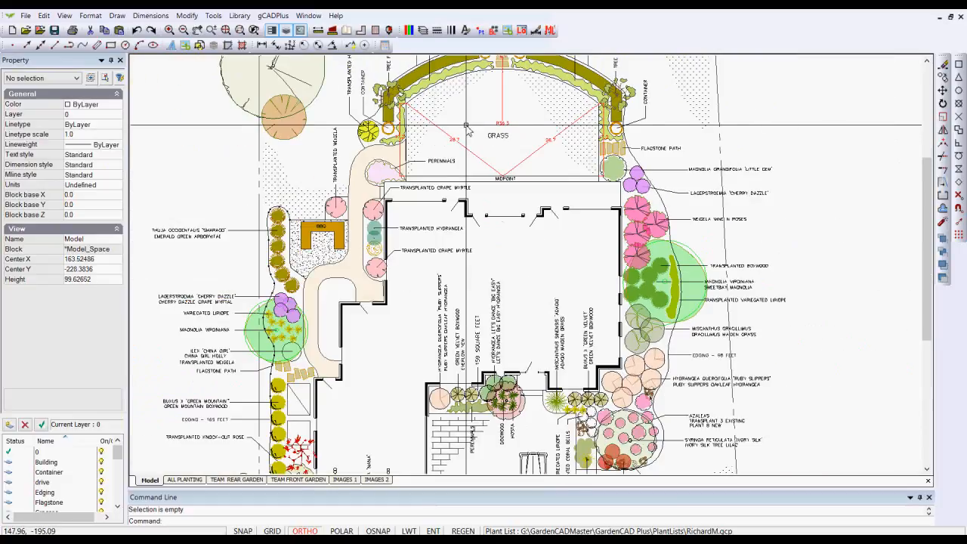
Examine the setting-out dimensions that overlap the planting in the front garden bed
{"action": "scroll", "coordinate": [499, 271], "scroll_direction": "down", "scroll_amount": 1}
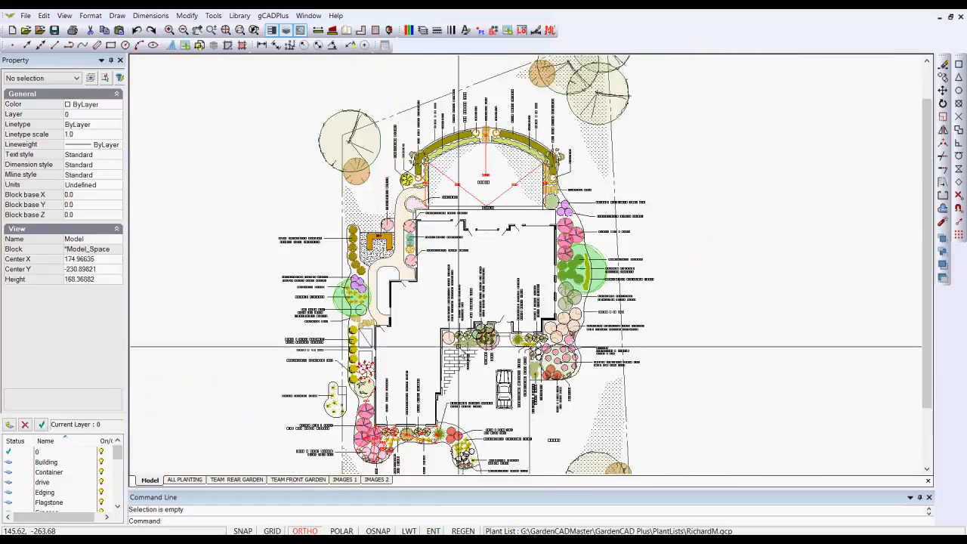
{"action": "scroll", "coordinate": [424, 322], "scroll_direction": "up", "scroll_amount": 7}
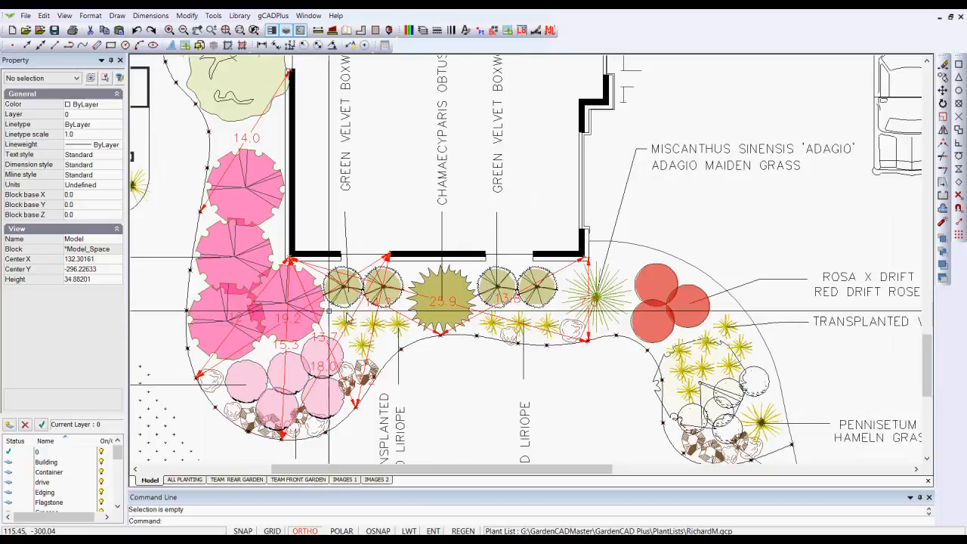
{"action": "scroll", "coordinate": [393, 378], "scroll_direction": "down", "scroll_amount": 4}
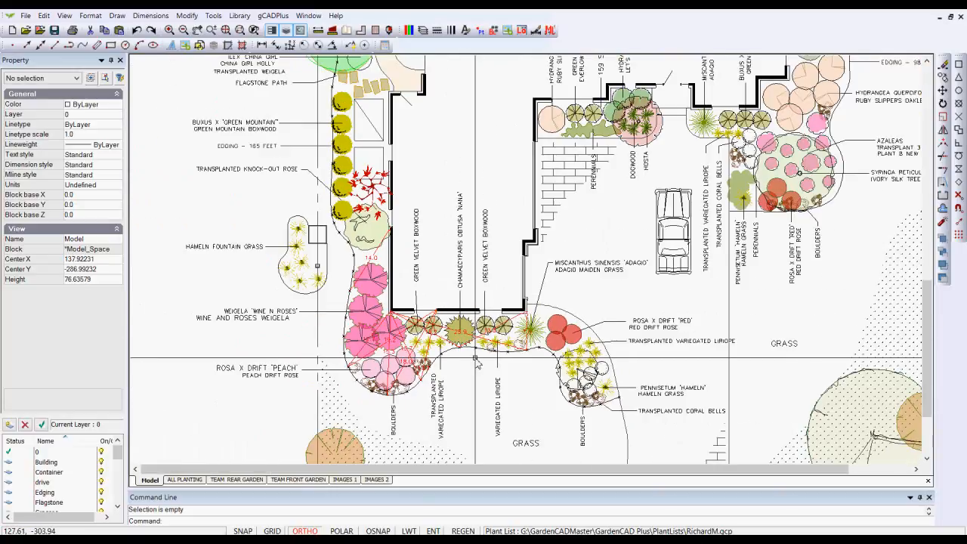
{"action": "scroll", "coordinate": [476, 363], "scroll_direction": "up", "scroll_amount": 5}
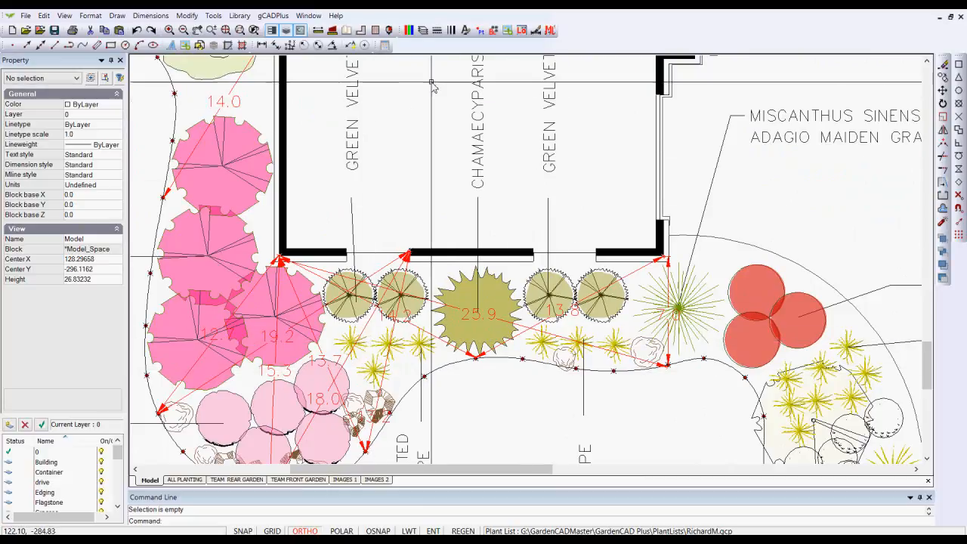
Turn off the L-PLANTING layer and examine the front bed's edge dimensions without the plants
{"action": "left_click", "coordinate": [423, 31]}
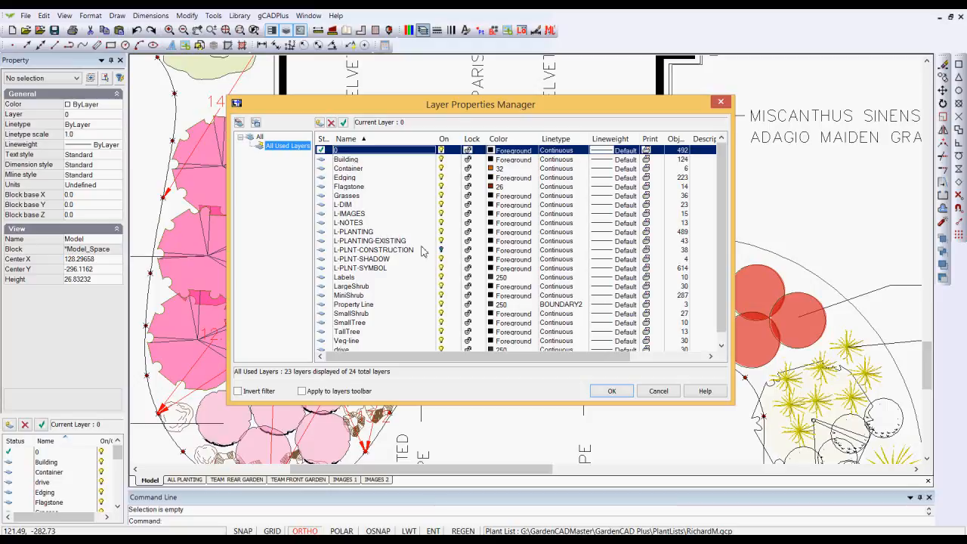
{"action": "left_click", "coordinate": [441, 232]}
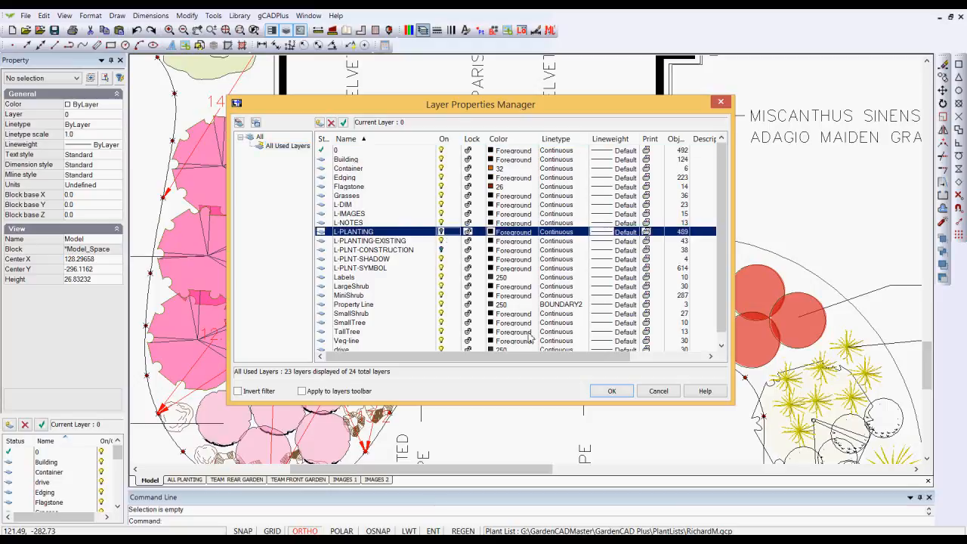
{"action": "left_click", "coordinate": [608, 395]}
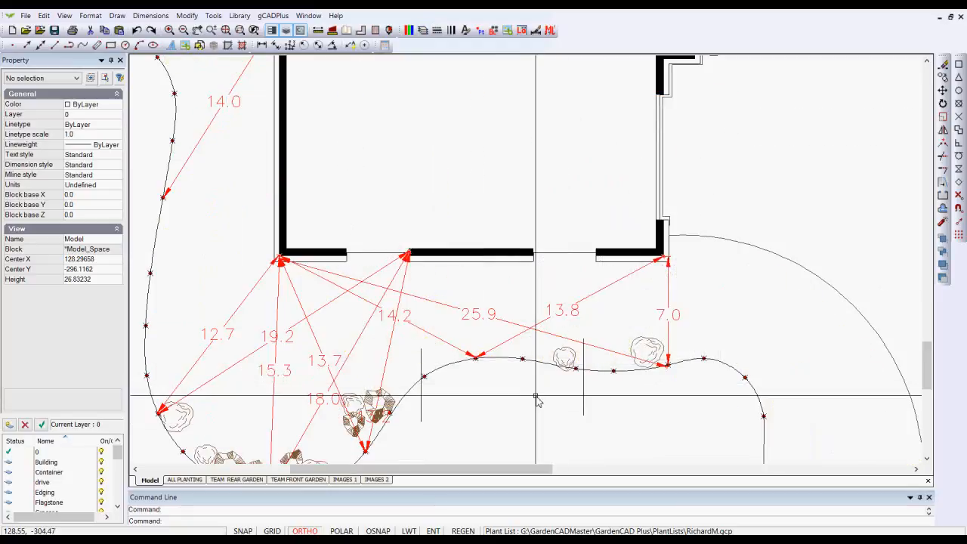
{"action": "scroll", "coordinate": [529, 394], "scroll_direction": "down", "scroll_amount": 1}
{"action": "scroll", "coordinate": [529, 397], "scroll_direction": "up", "scroll_amount": 2}
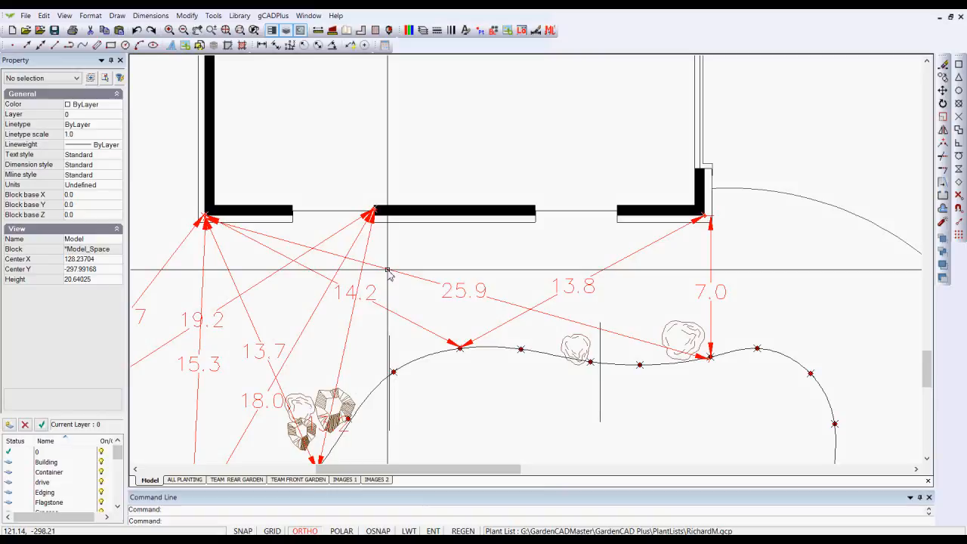
{"action": "scroll", "coordinate": [387, 269], "scroll_direction": "down", "scroll_amount": 1}
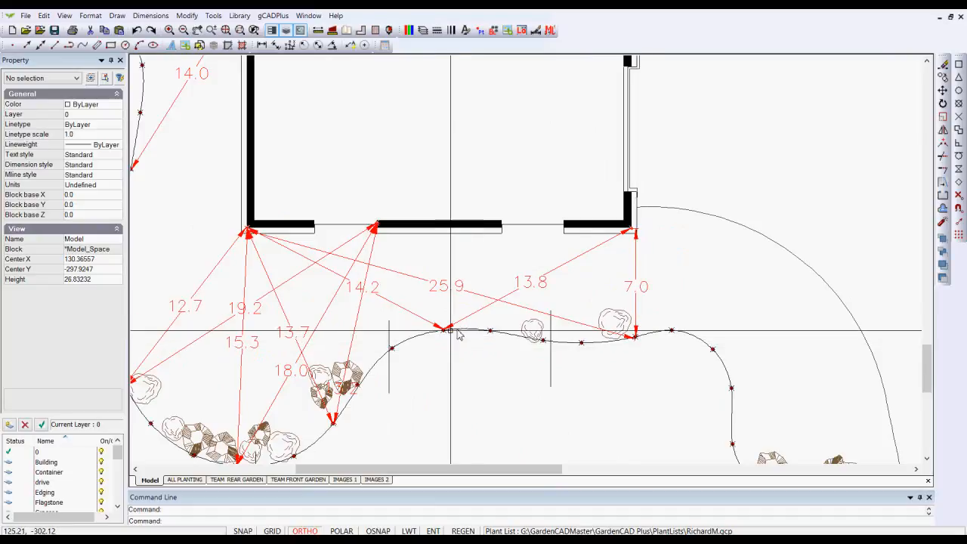
{"action": "scroll", "coordinate": [462, 328], "scroll_direction": "down", "scroll_amount": 3}
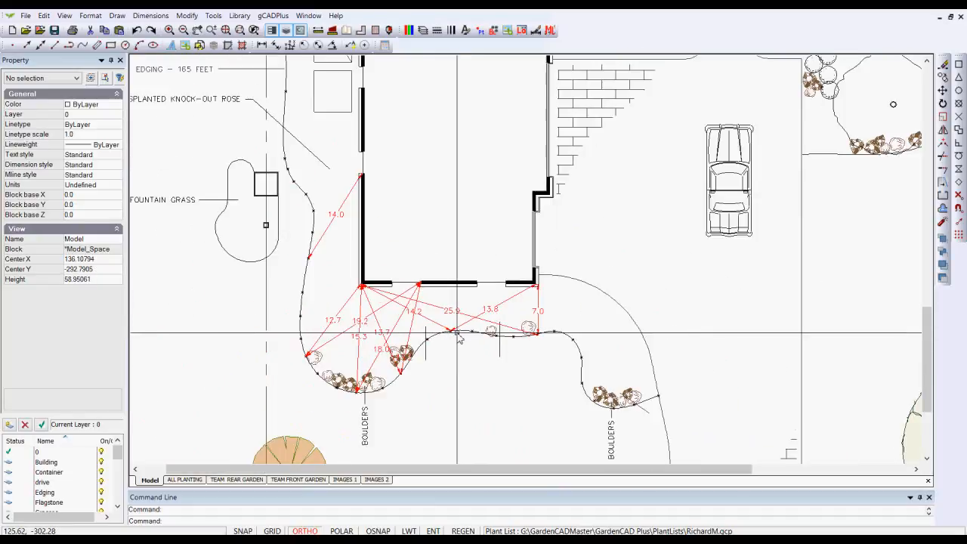
{"action": "scroll", "coordinate": [459, 330], "scroll_direction": "down", "scroll_amount": 1}
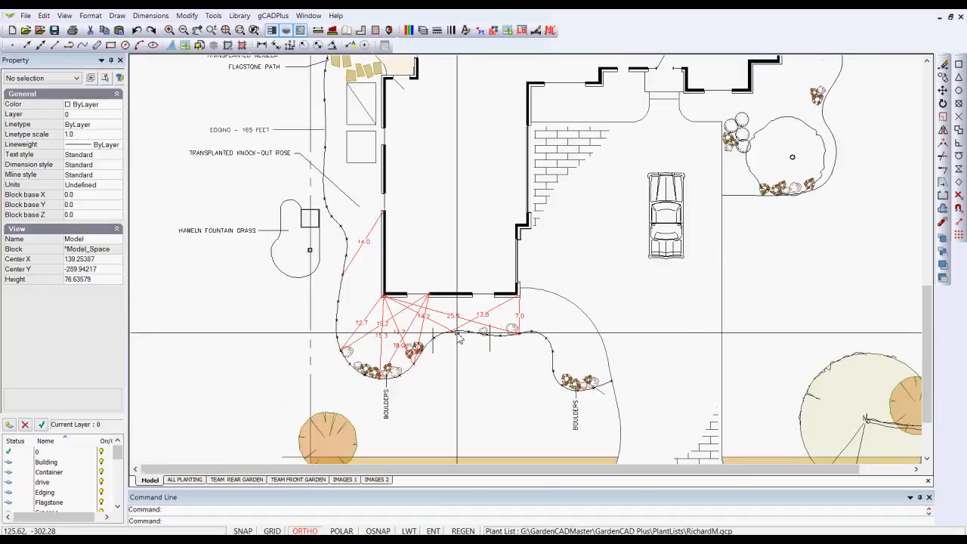
Turn off the L-DIM layer and turn the L-PLANTING layer back on
{"action": "left_click", "coordinate": [423, 30]}
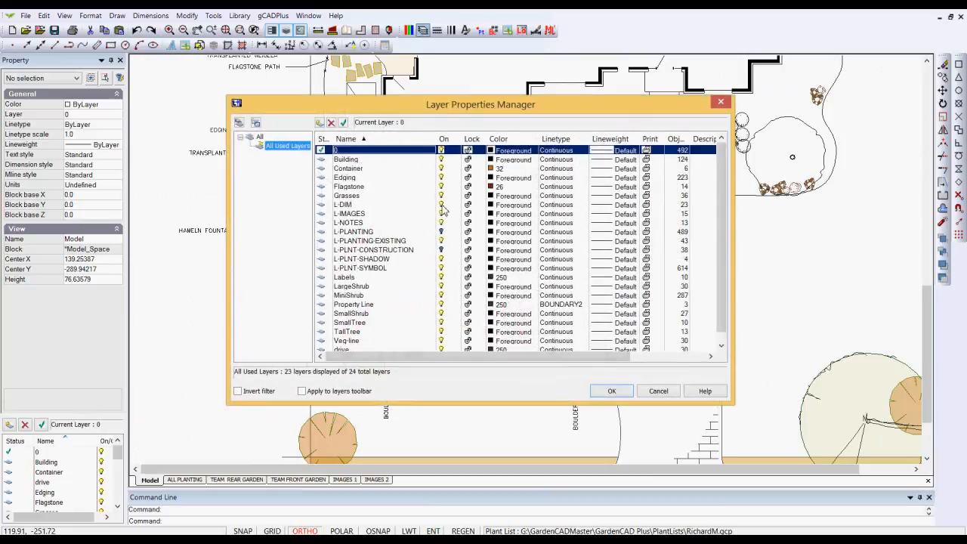
{"action": "left_click", "coordinate": [443, 205]}
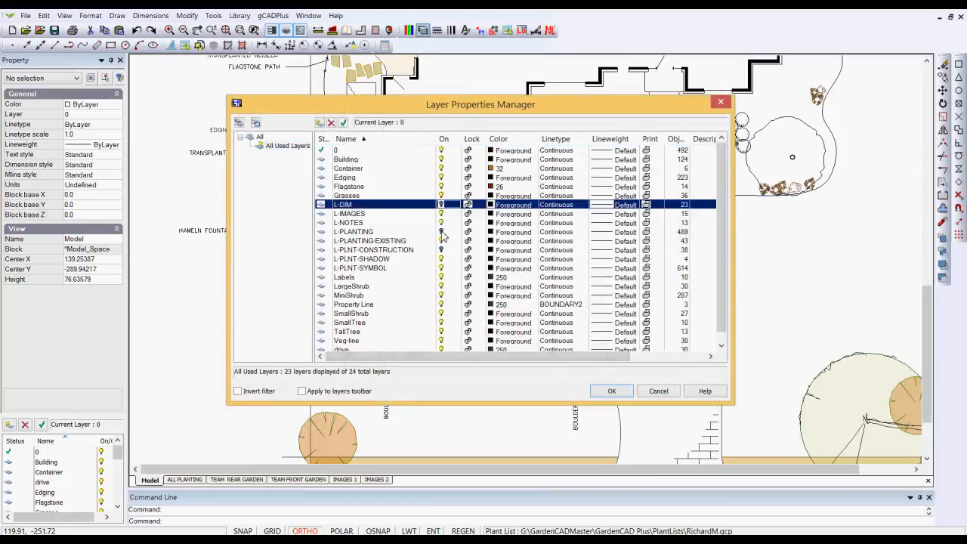
{"action": "left_click", "coordinate": [443, 234]}
{"action": "left_click", "coordinate": [612, 391]}
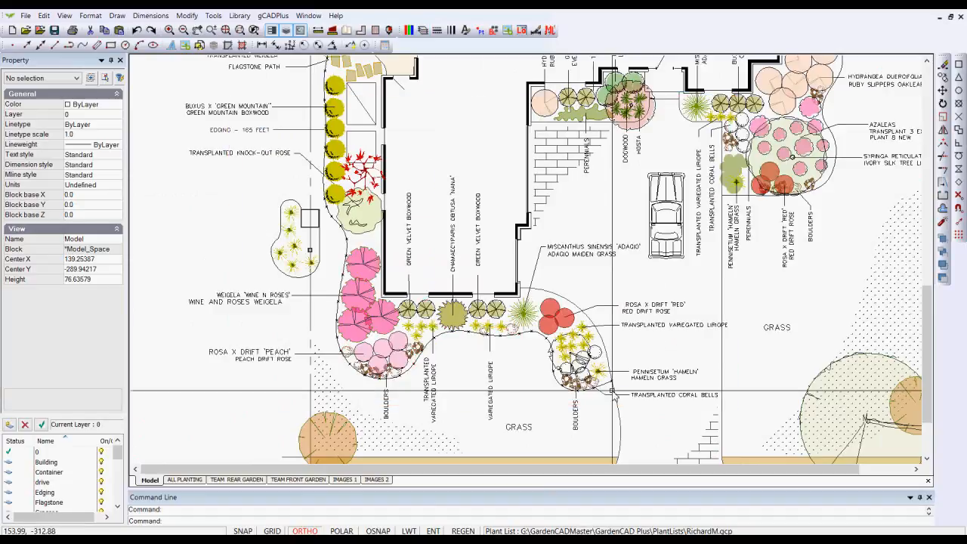
View the ALL PLANTING and TEAM REAR GARDEN layouts with the dimension layer off
{"action": "scroll", "coordinate": [505, 341], "scroll_direction": "down", "scroll_amount": 3}
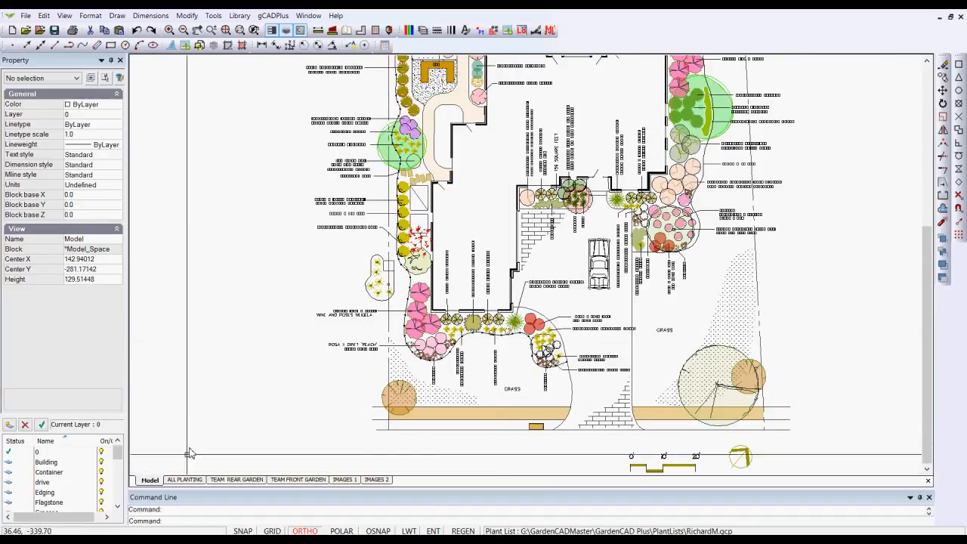
{"action": "left_click", "coordinate": [185, 479]}
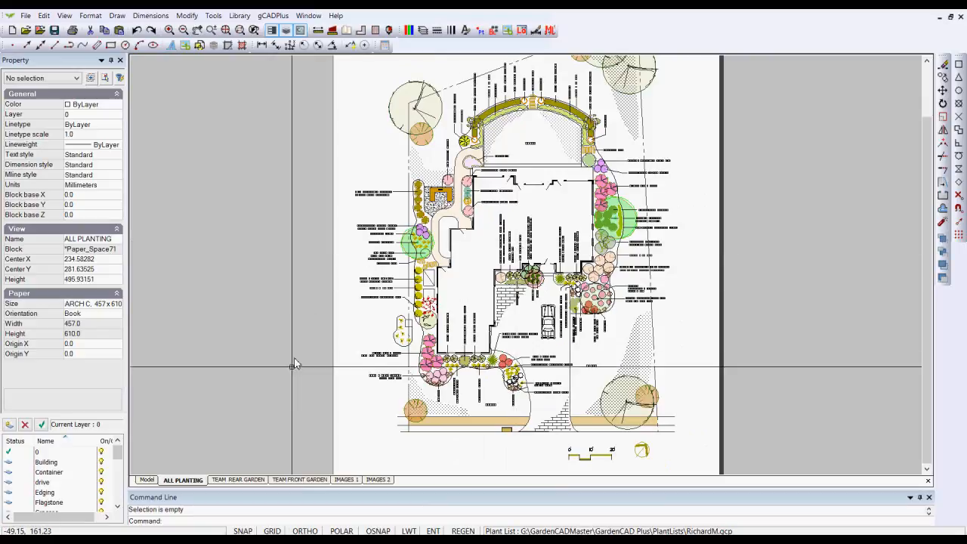
{"action": "left_click", "coordinate": [239, 480]}
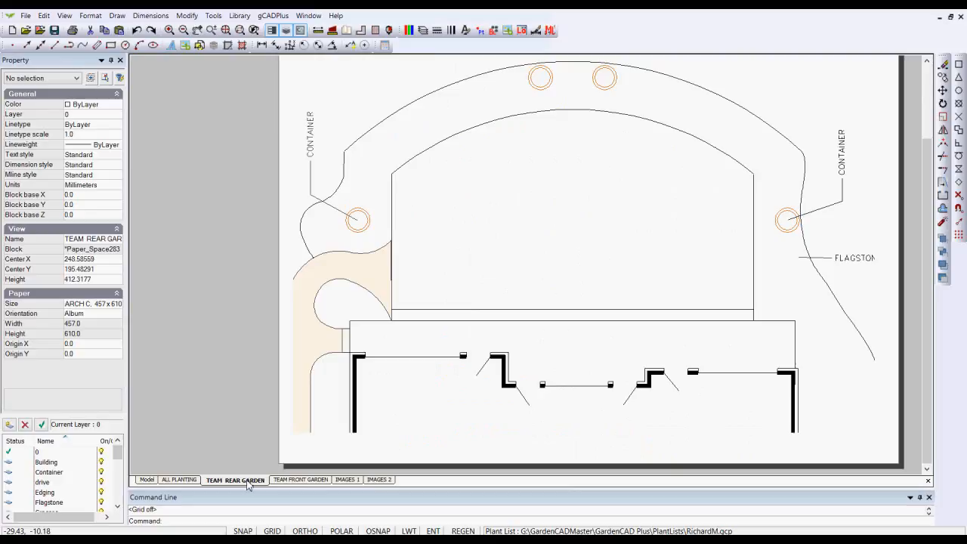
Return to model space and turn the L-DIM layer back on
{"action": "left_click", "coordinate": [147, 479]}
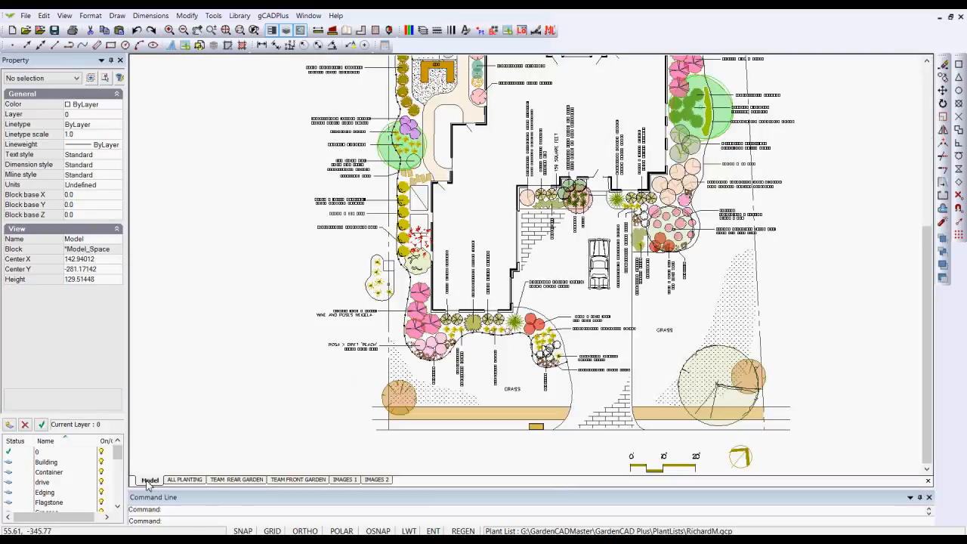
{"action": "left_click", "coordinate": [423, 30]}
{"action": "left_click", "coordinate": [441, 204]}
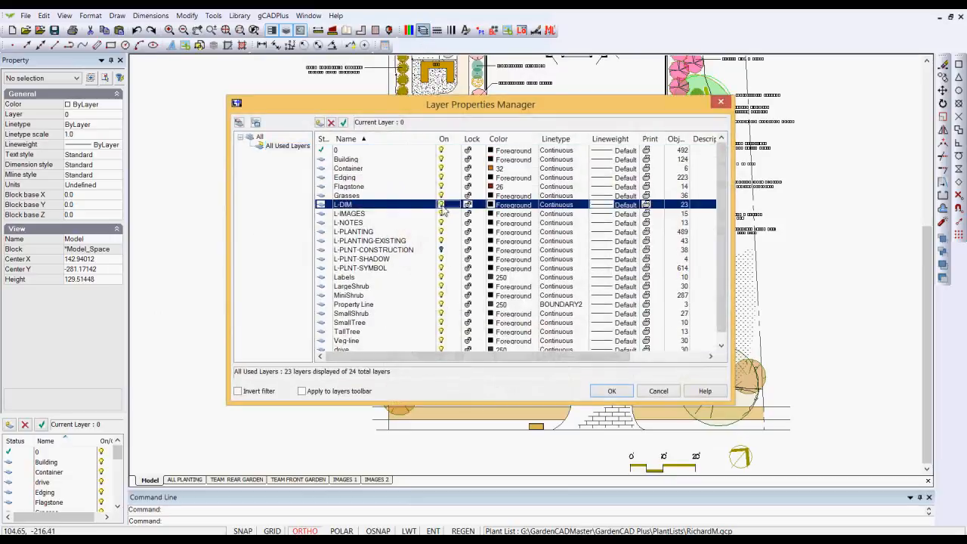
{"action": "left_click", "coordinate": [611, 391]}
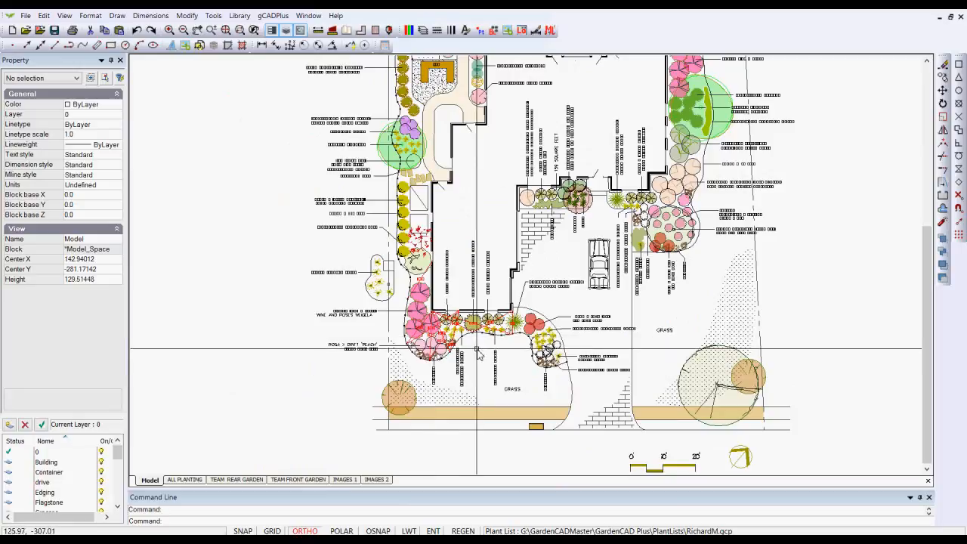
Open the ALL PLANTING layout and check the freeze setting of L-DIM in its viewport layers, cancelling without changes
{"action": "left_click", "coordinate": [185, 479]}
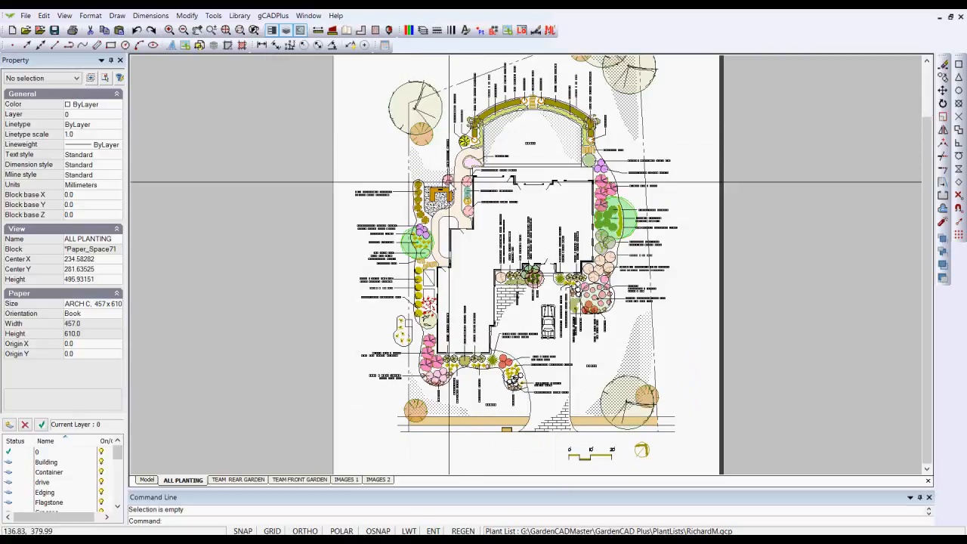
{"action": "left_click", "coordinate": [749, 308]}
{"action": "left_click", "coordinate": [696, 251]}
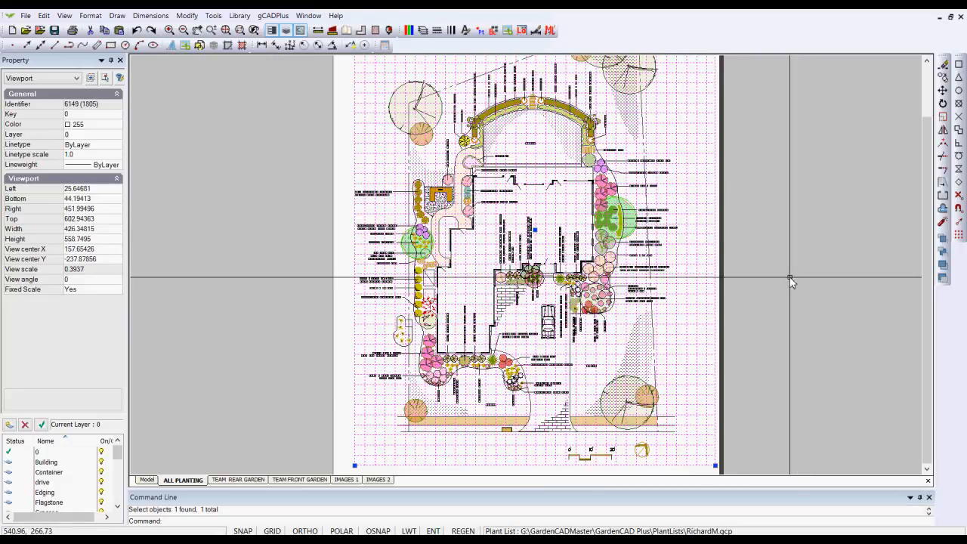
{"action": "right_click", "coordinate": [705, 250]}
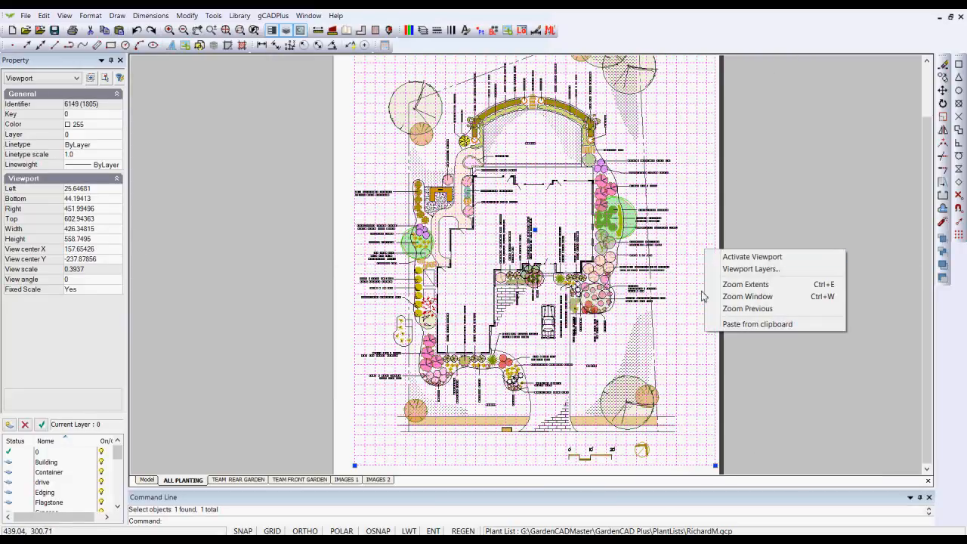
{"action": "left_click", "coordinate": [746, 270]}
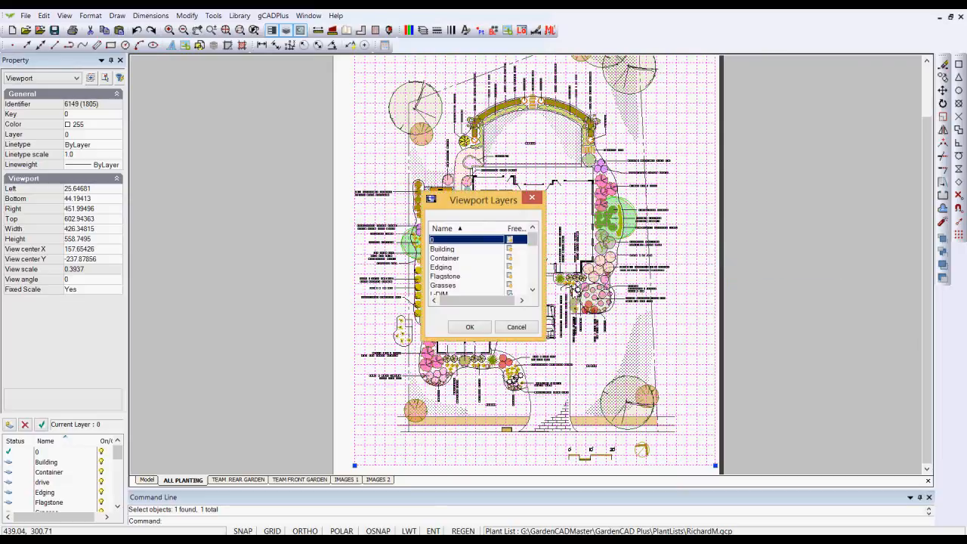
{"action": "left_click_drag", "start_coordinate": [533, 243], "coordinate": [533, 257]}
{"action": "left_click", "coordinate": [510, 268]}
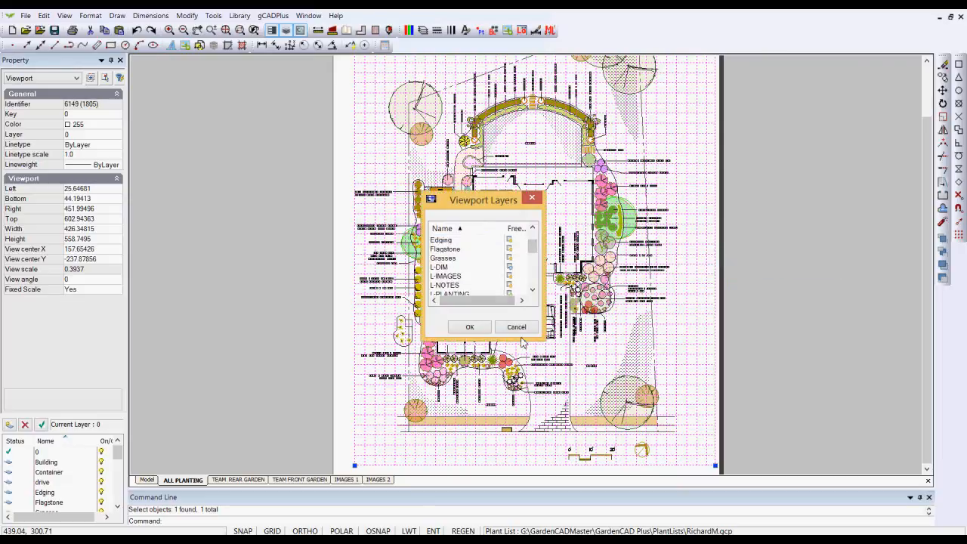
{"action": "left_click", "coordinate": [517, 330]}
{"action": "key", "text": "Escape"}
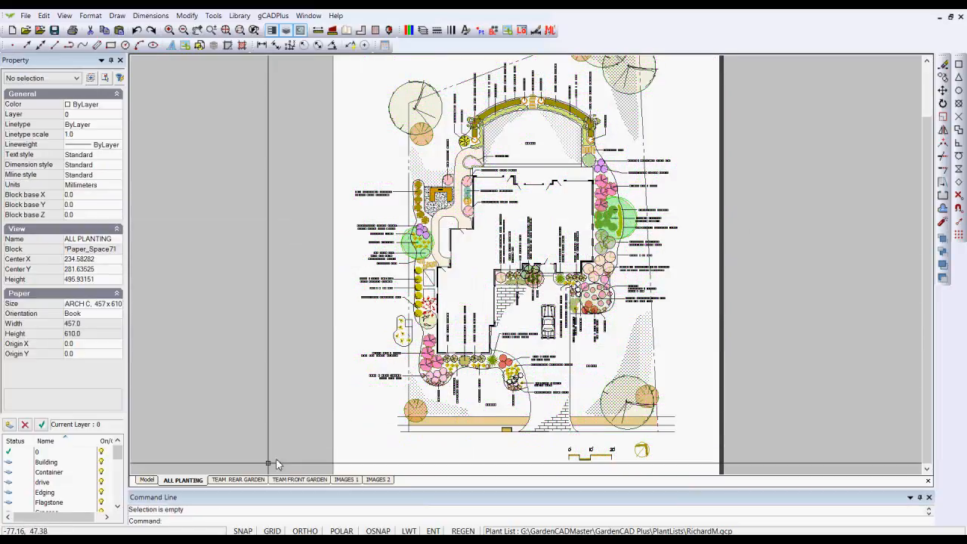
Compare the dimensions shown in the TEAM REAR GARDEN and TEAM FRONT GARDEN layouts, and return to model space
{"action": "left_click", "coordinate": [238, 480]}
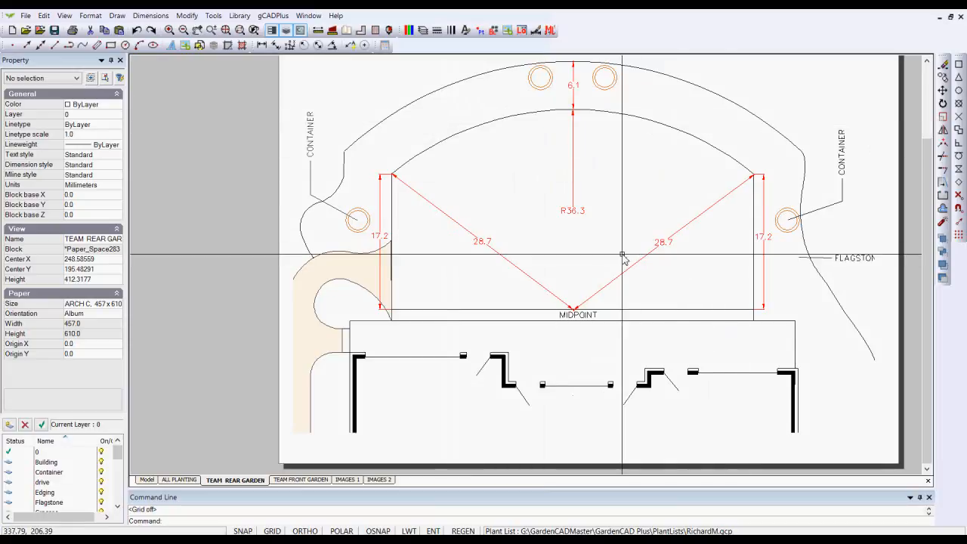
{"action": "left_click", "coordinate": [309, 481]}
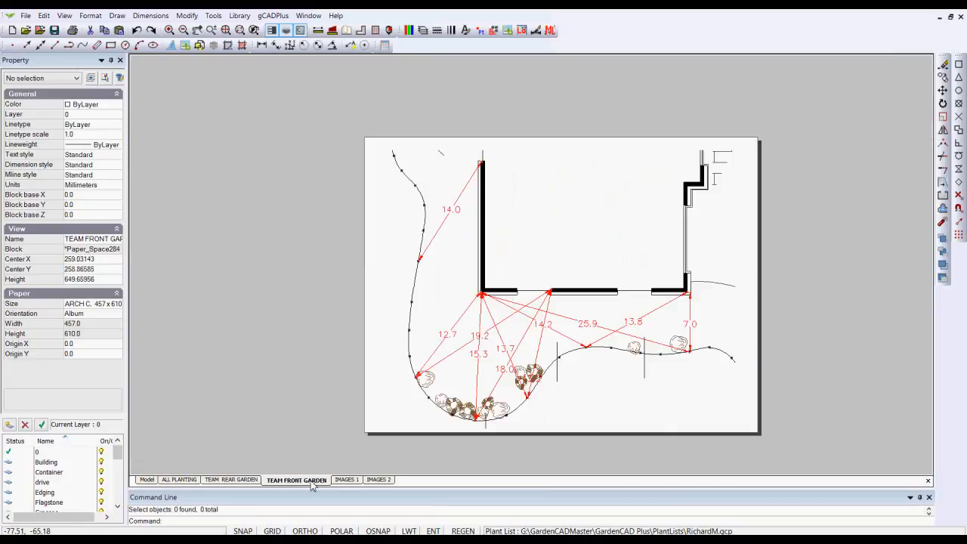
{"action": "scroll", "coordinate": [593, 361], "scroll_direction": "up", "scroll_amount": 1}
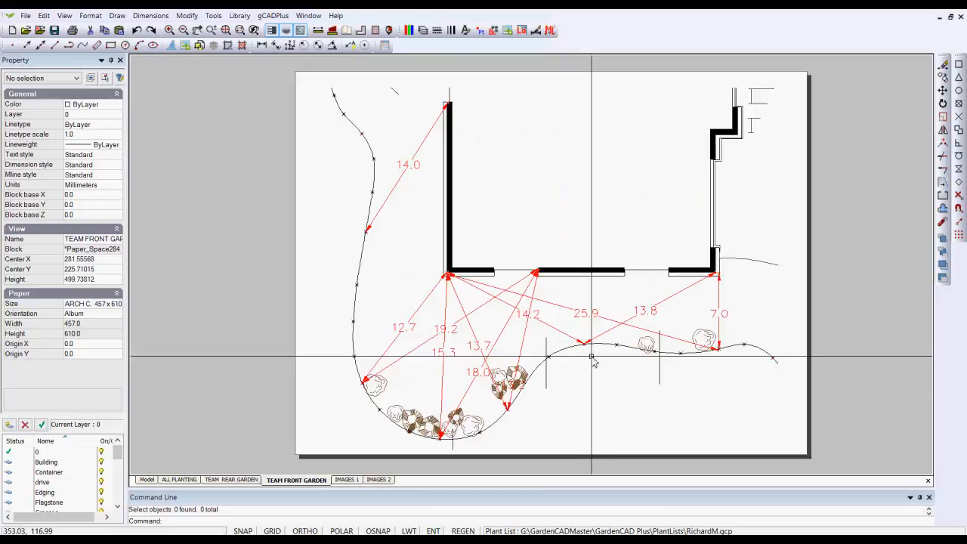
{"action": "left_click", "coordinate": [149, 481]}
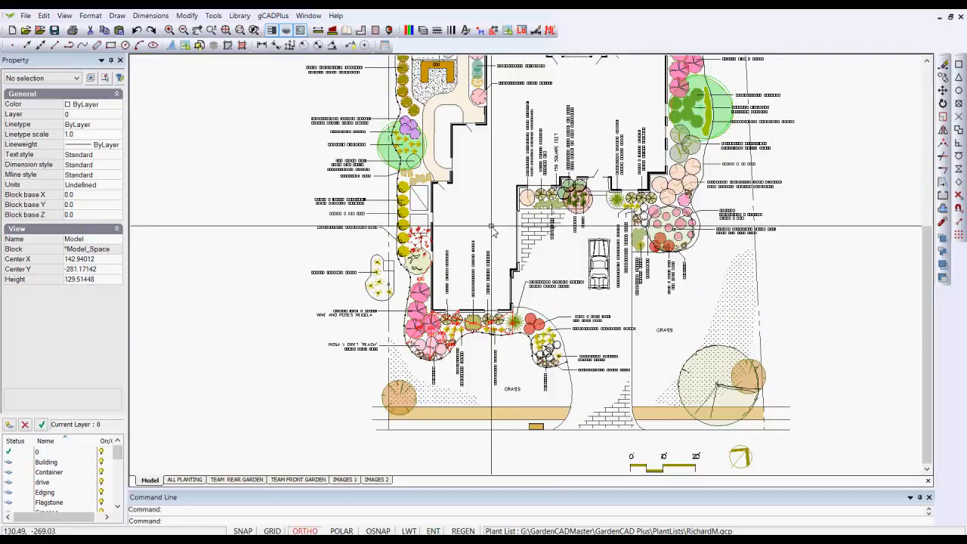
Assign the large car block on the driveway to a different layer and clear the selection
{"action": "scroll", "coordinate": [491, 227], "scroll_direction": "down", "scroll_amount": 1}
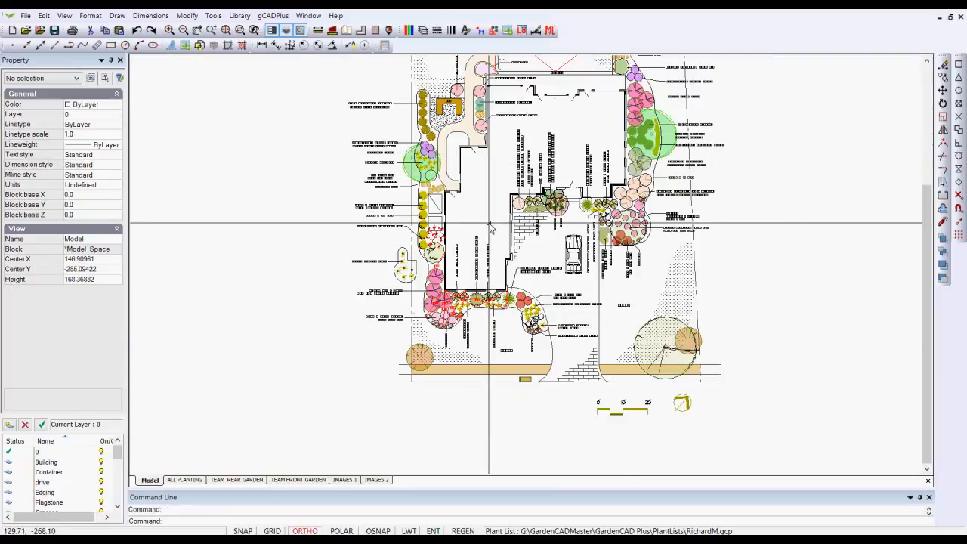
{"action": "scroll", "coordinate": [489, 224], "scroll_direction": "up", "scroll_amount": 1}
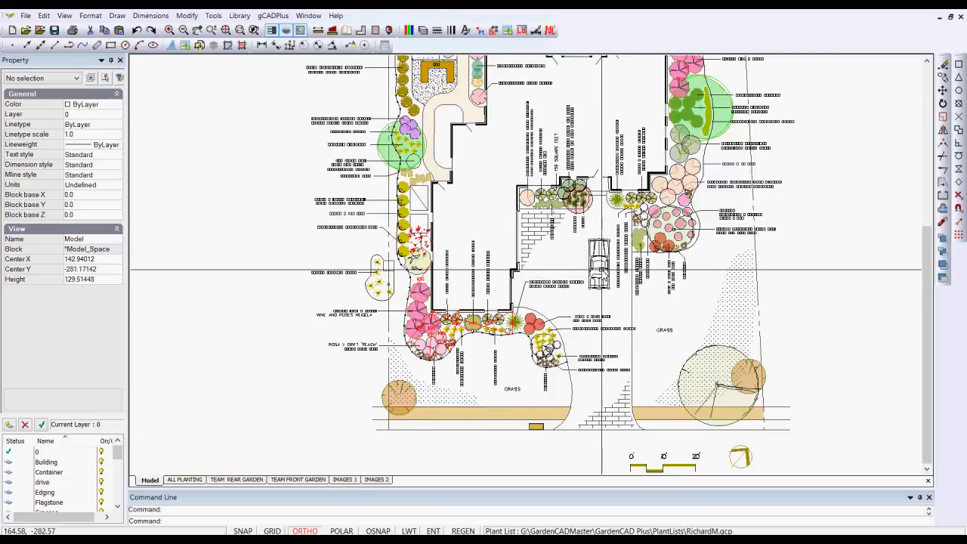
{"action": "left_click", "coordinate": [599, 269]}
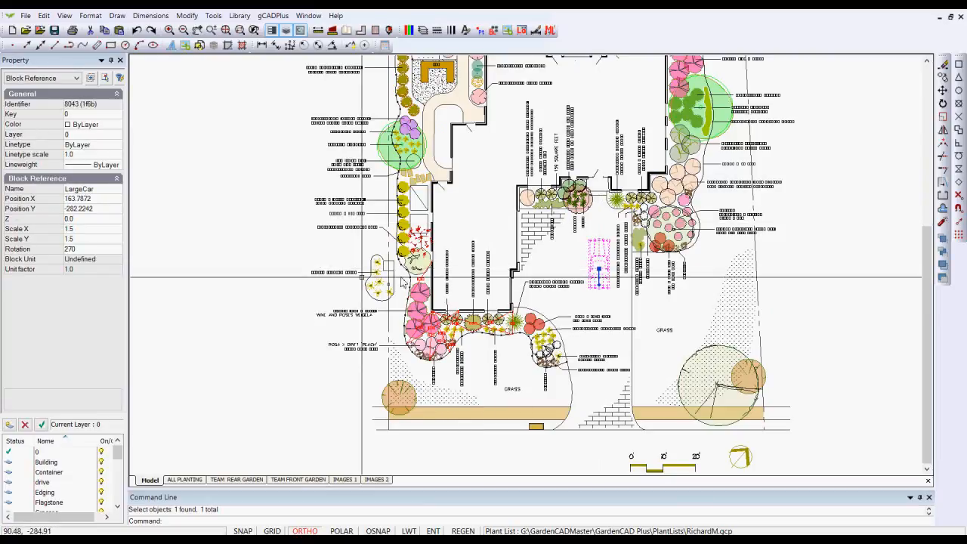
{"action": "left_click", "coordinate": [117, 136]}
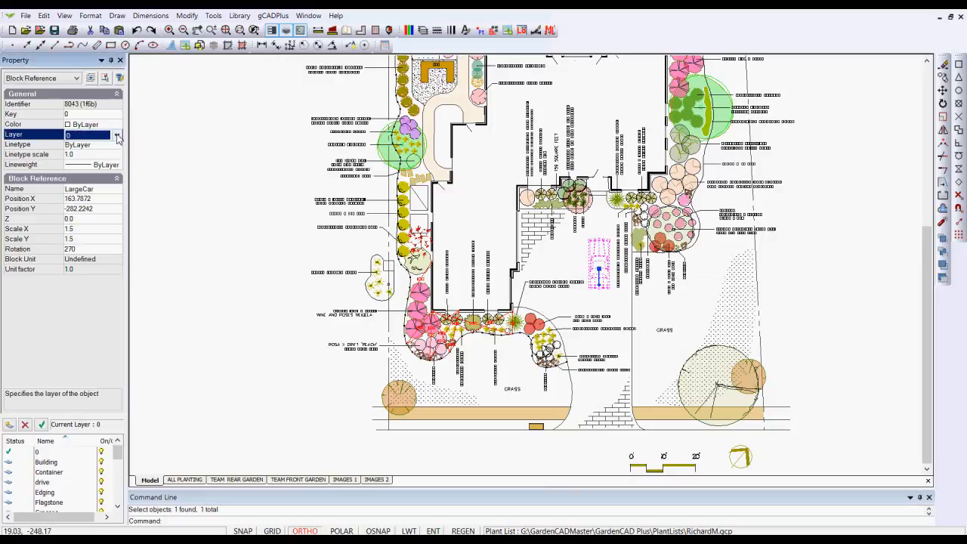
{"action": "left_click", "coordinate": [117, 135]}
{"action": "left_click", "coordinate": [73, 174]}
{"action": "key", "text": "Escape"}
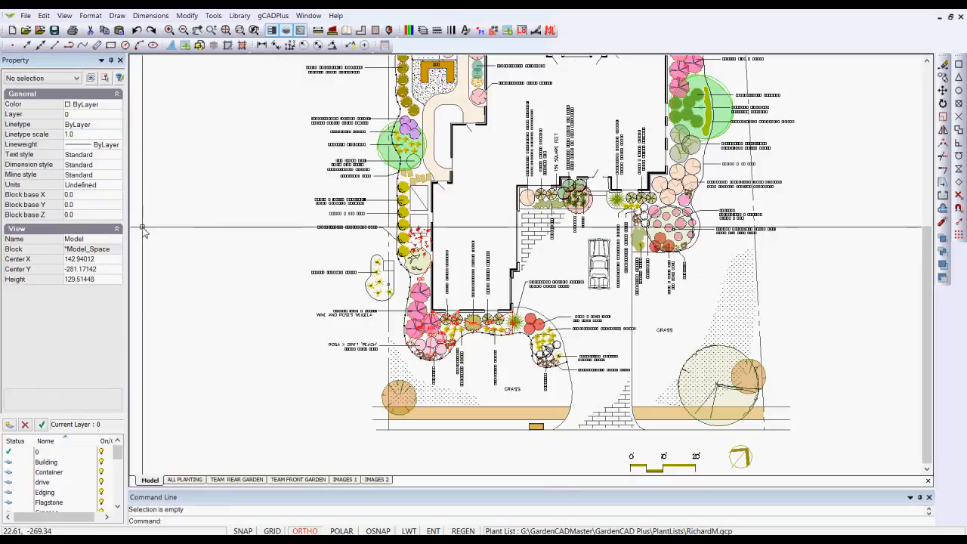
Check which layer the driveway outline is on, and inspect the planting in the bed beside the house
{"action": "left_click", "coordinate": [572, 383]}
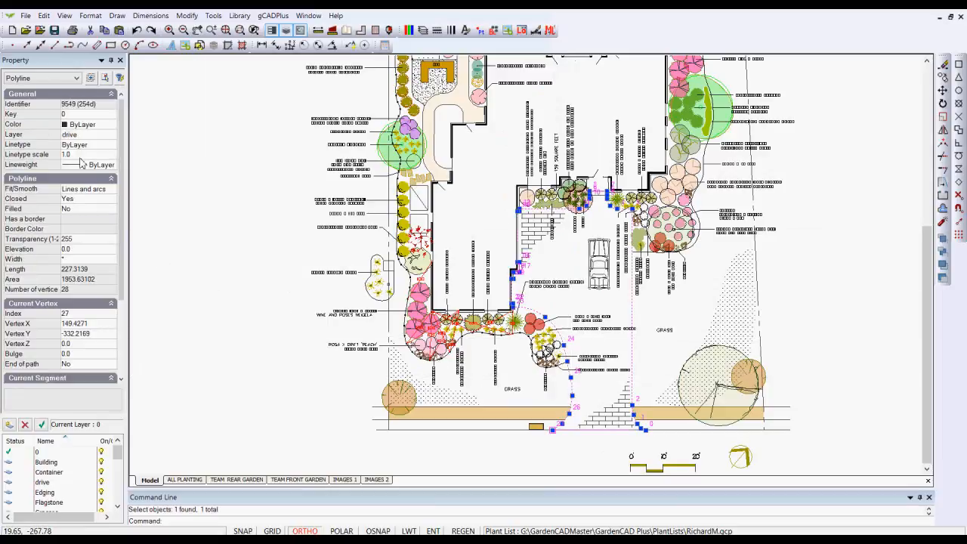
{"action": "key", "text": "Escape"}
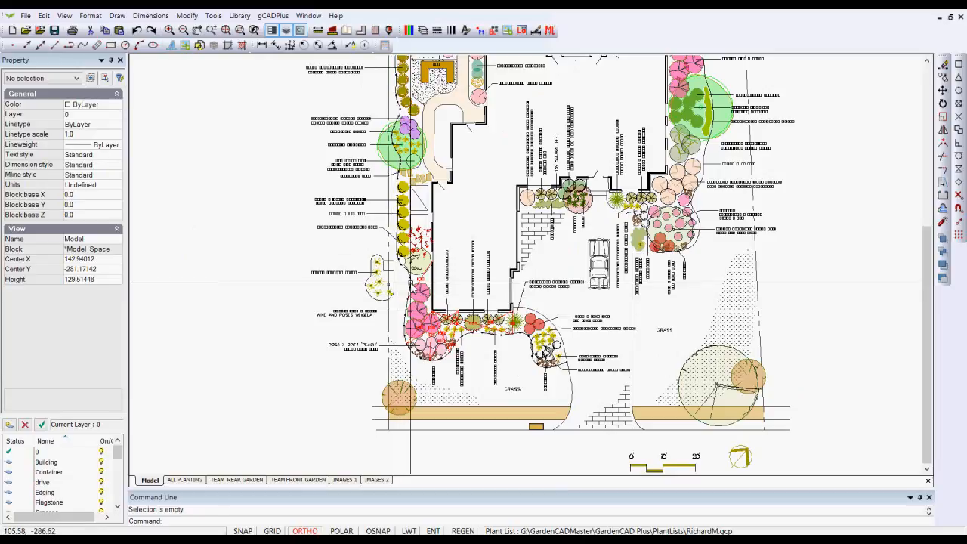
{"action": "left_click", "coordinate": [410, 283]}
{"action": "key", "text": "Escape"}
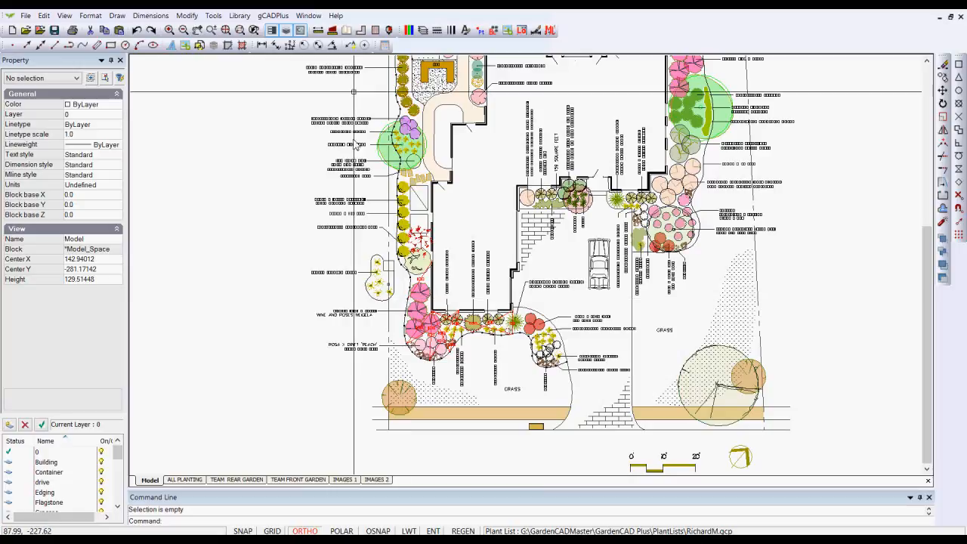
Review the drawing's full layer list without changing it, and look closely at the planting around the Magnolia virginiana
{"action": "left_click", "coordinate": [422, 30]}
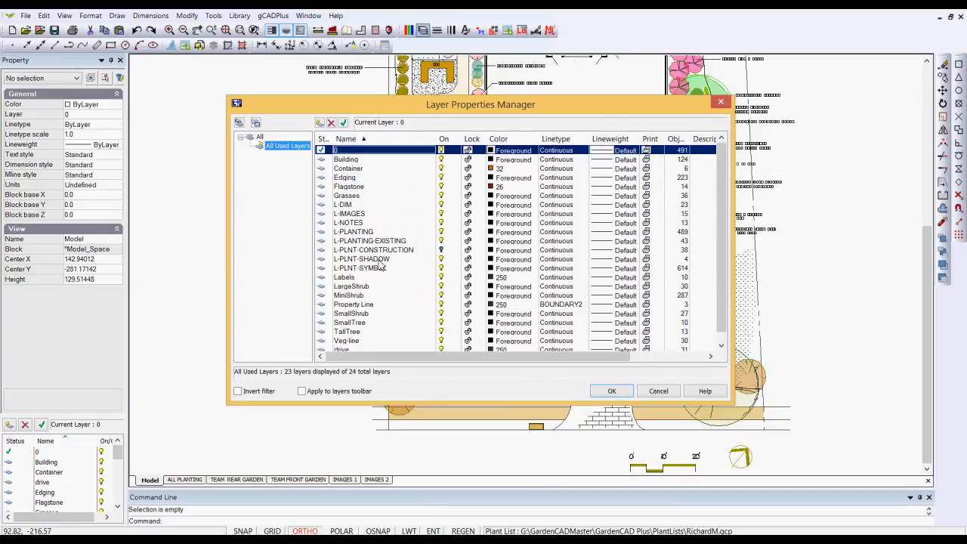
{"action": "left_click", "coordinate": [658, 394]}
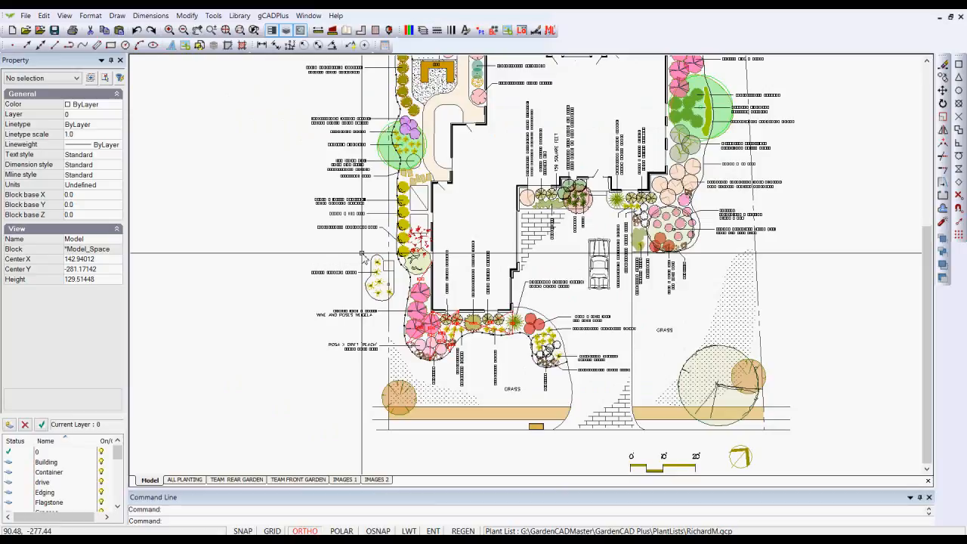
{"action": "scroll", "coordinate": [405, 144], "scroll_direction": "up", "scroll_amount": 5}
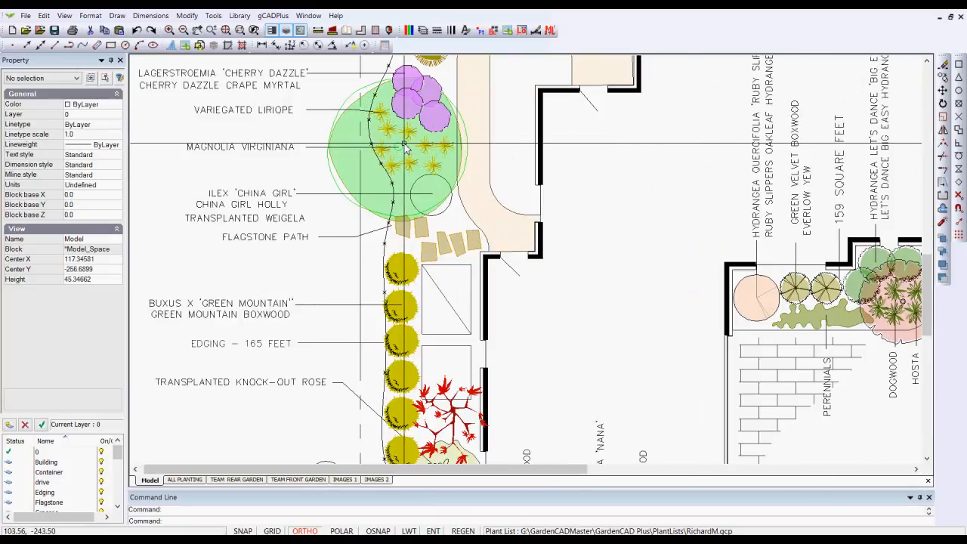
View the IMAGES 1 layout and examine the Acer palmatum symbol, plant labels and photos on the sheet
{"action": "left_click", "coordinate": [345, 479]}
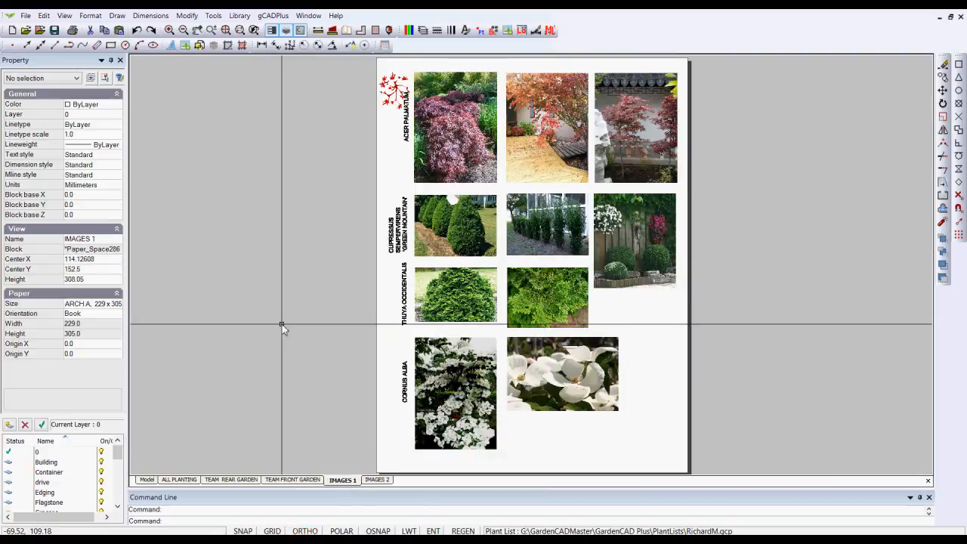
{"action": "scroll", "coordinate": [477, 197], "scroll_direction": "up", "scroll_amount": 1}
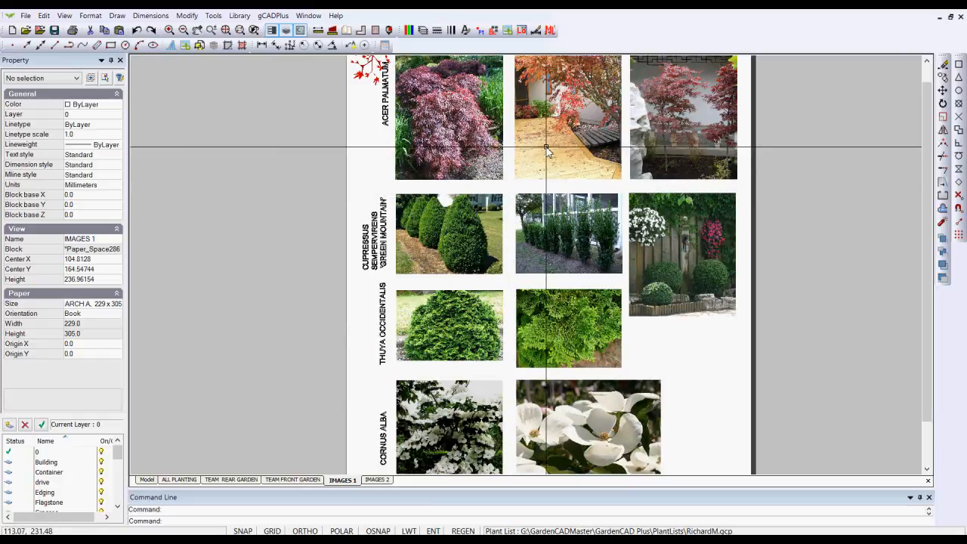
{"action": "scroll", "coordinate": [544, 155], "scroll_direction": "down", "scroll_amount": 1}
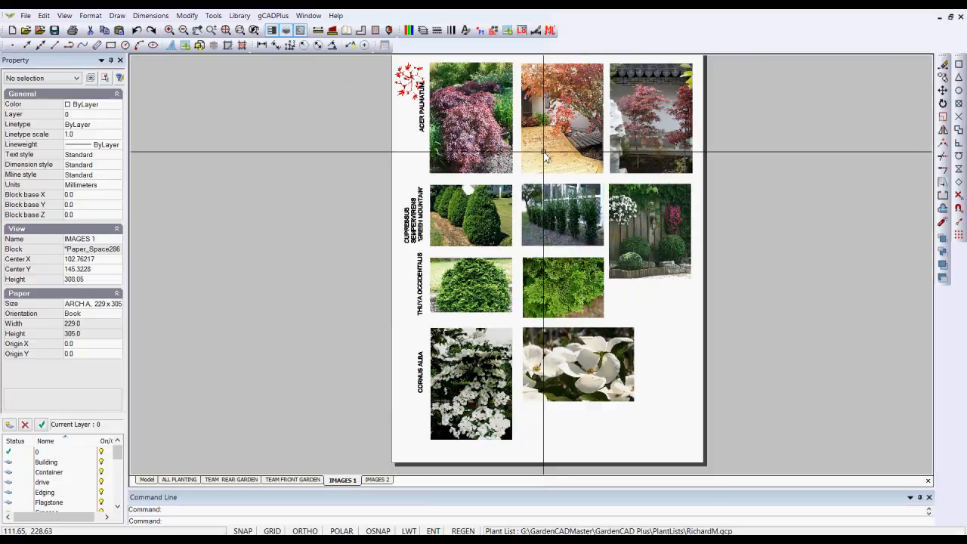
{"action": "scroll", "coordinate": [524, 146], "scroll_direction": "up", "scroll_amount": 1}
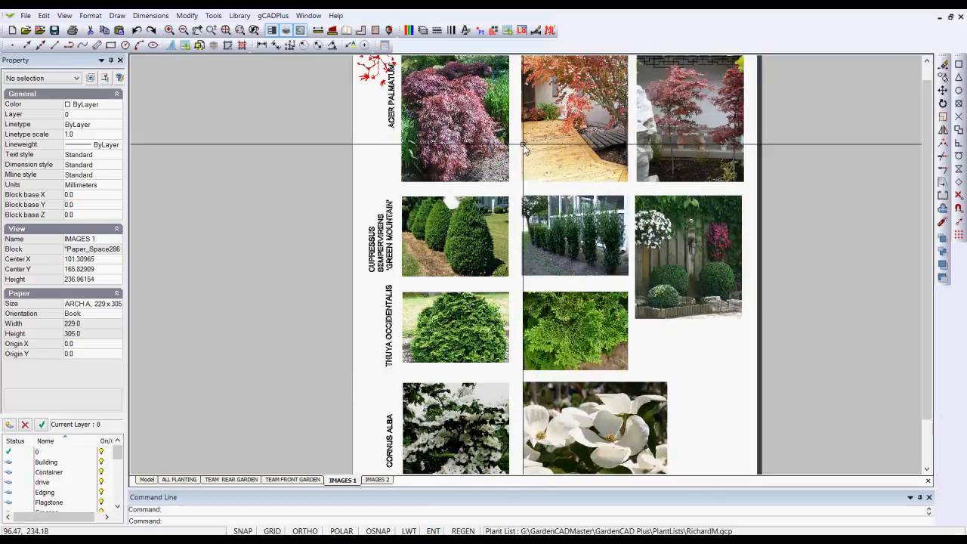
{"action": "middle_click_drag", "start_coordinate": [370, 126], "coordinate": [369, 191]}
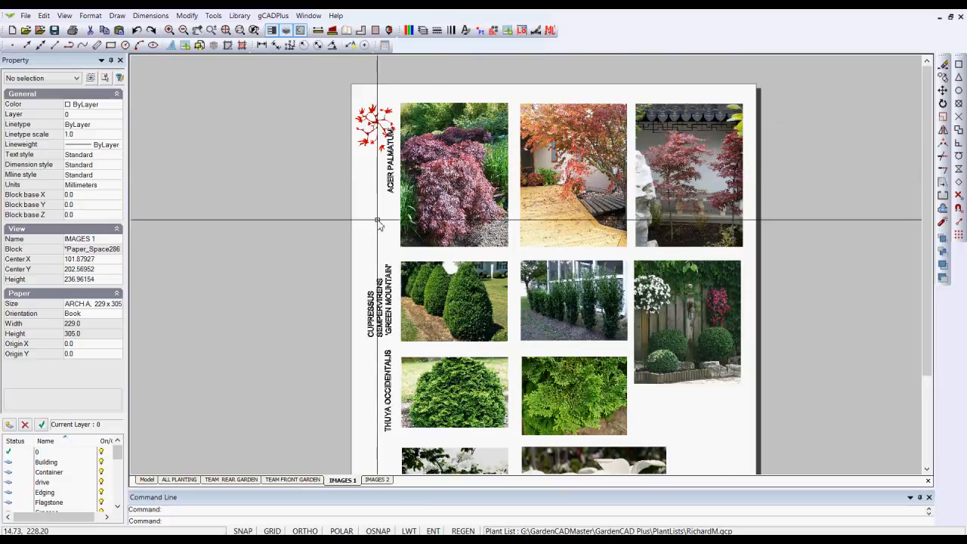
{"action": "scroll", "coordinate": [391, 170], "scroll_direction": "up", "scroll_amount": 1}
{"action": "scroll", "coordinate": [417, 187], "scroll_direction": "down", "scroll_amount": 1}
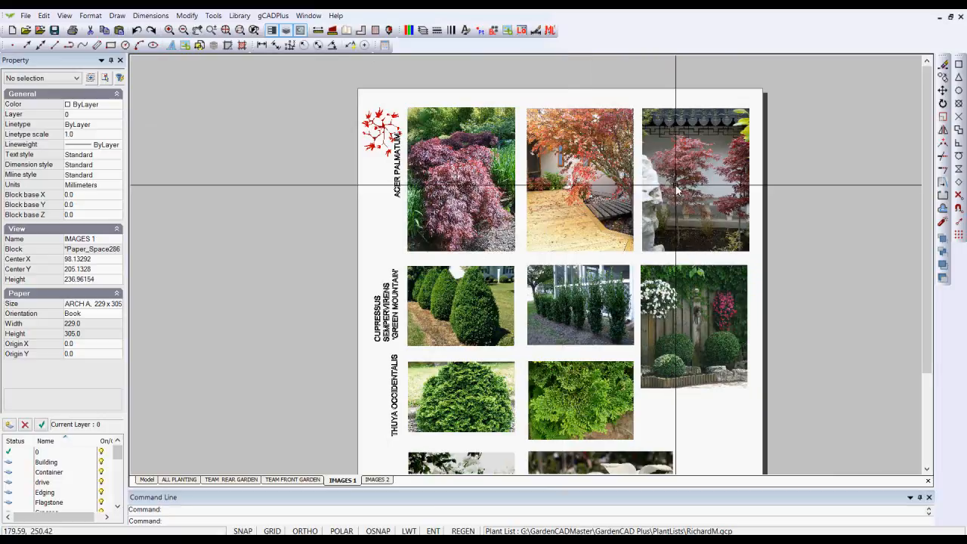
Open the IMAGES 2 layout, and switch to Plant Database to bring up the Lagerstroemia indica record
{"action": "left_click", "coordinate": [376, 479]}
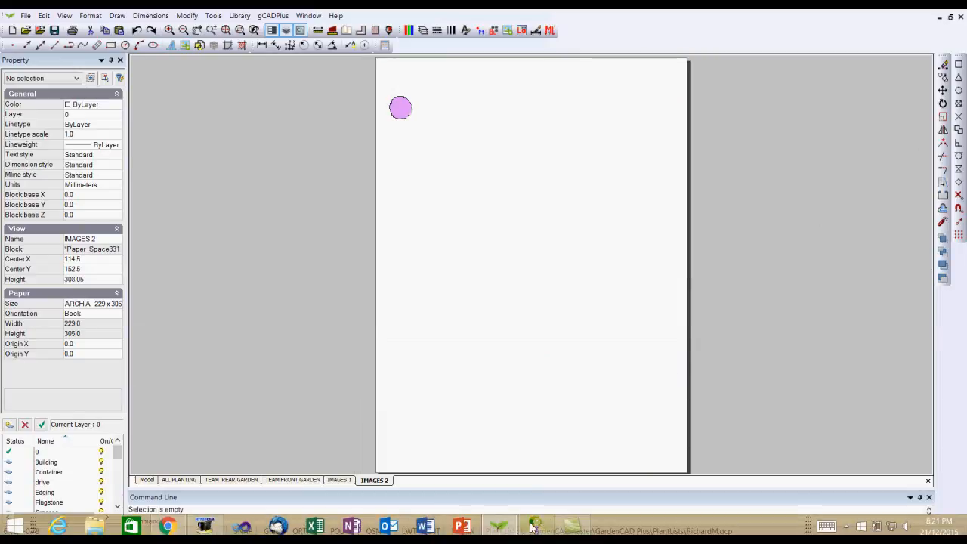
{"action": "left_click", "coordinate": [528, 528]}
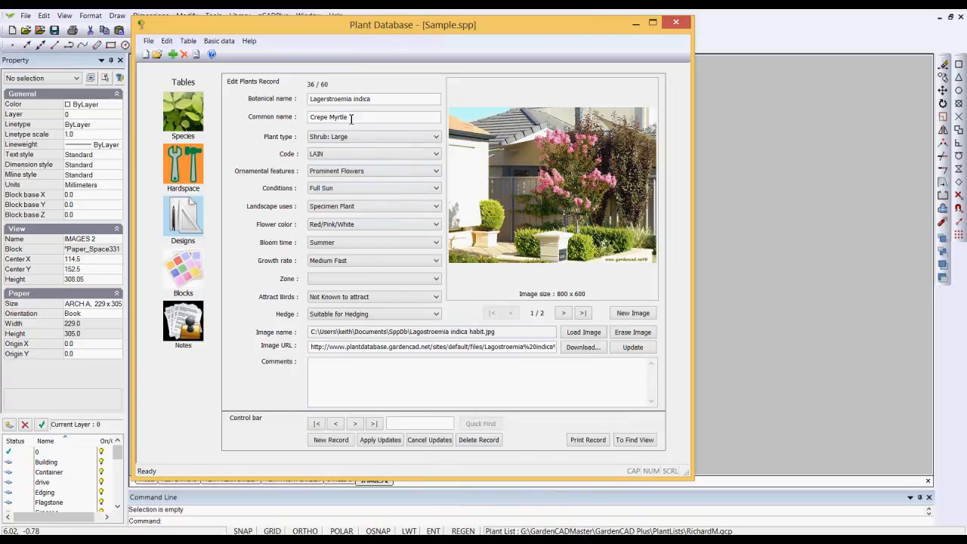
{"action": "left_click", "coordinate": [356, 424]}
{"action": "left_click", "coordinate": [337, 425]}
{"action": "left_click", "coordinate": [337, 425]}
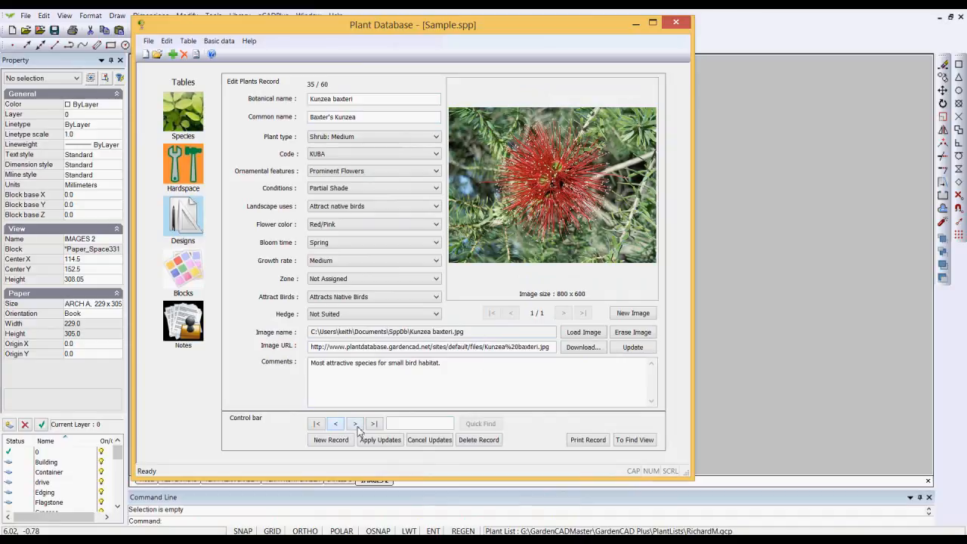
{"action": "left_click", "coordinate": [356, 425]}
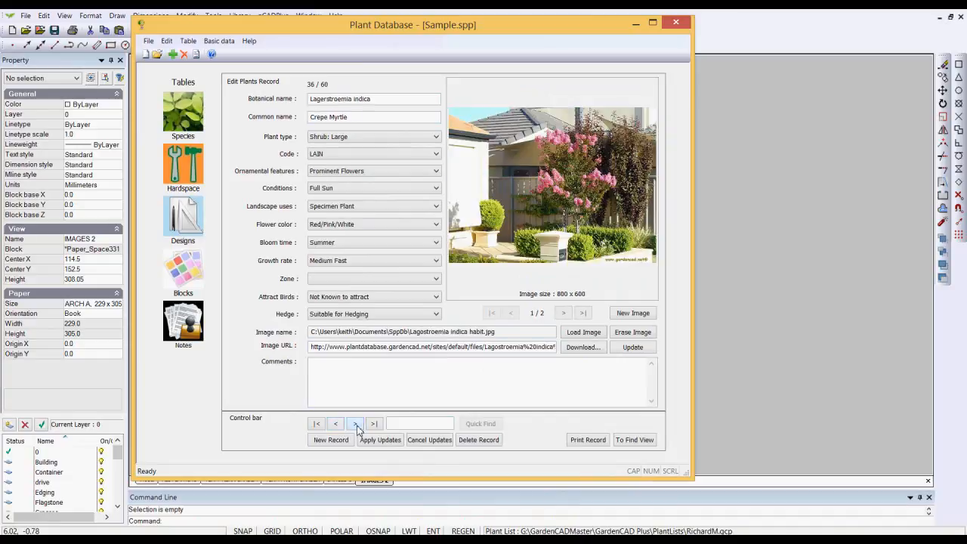
Preview the record's images, copy the file path of Lagostroemia indica habit.jpg, and return to the IMAGES 2 layout in gCADPlus
{"action": "left_click", "coordinate": [564, 313]}
{"action": "left_click", "coordinate": [512, 315]}
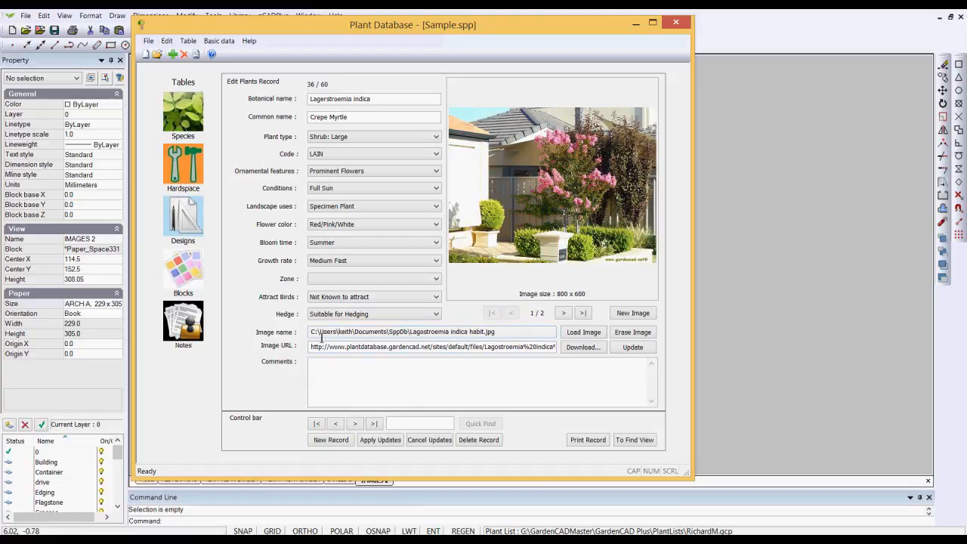
{"action": "left_click_drag", "start_coordinate": [312, 333], "coordinate": [500, 334]}
{"action": "key", "text": "ctrl+c"}
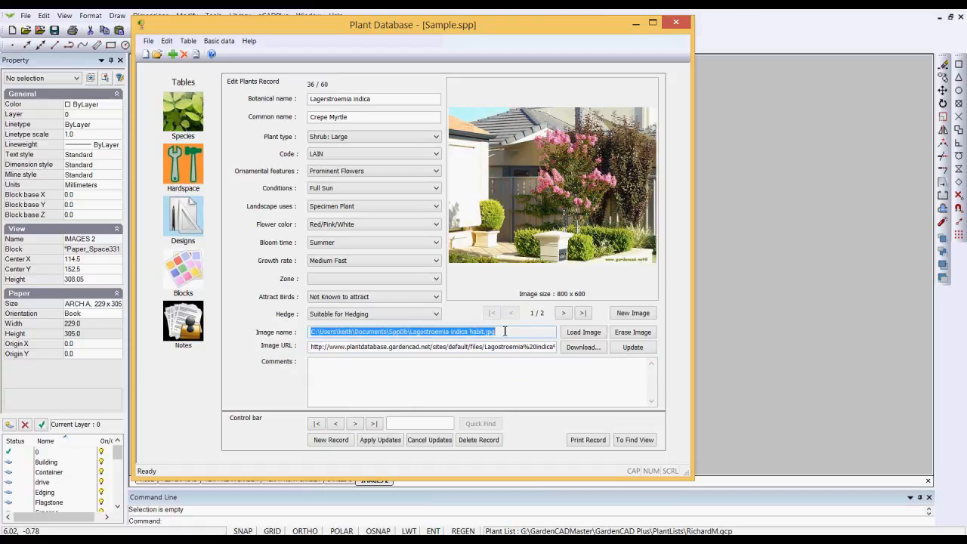
{"action": "left_click", "coordinate": [764, 302]}
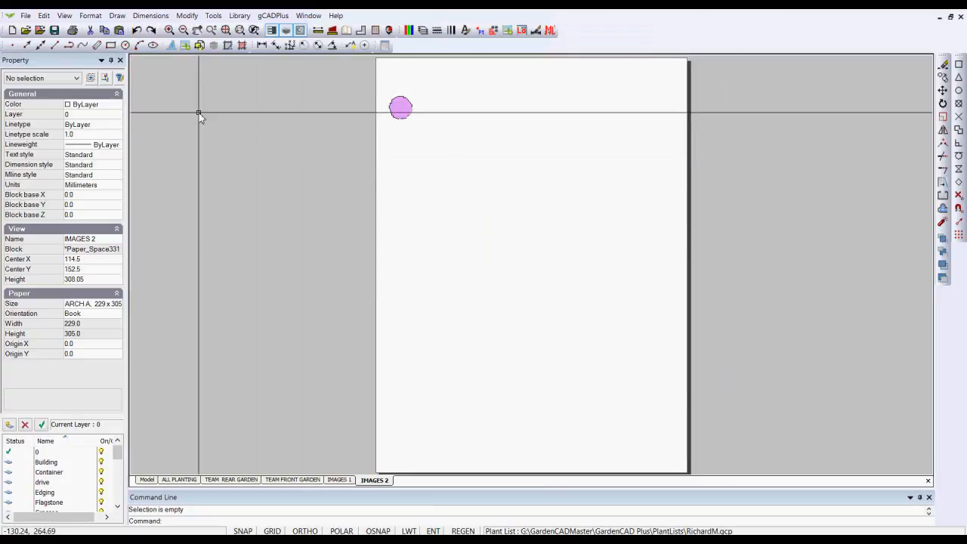
Add Lagostroemia indica habit.jpg to the drawing's raster images using the copied file path
{"action": "left_click", "coordinate": [117, 16]}
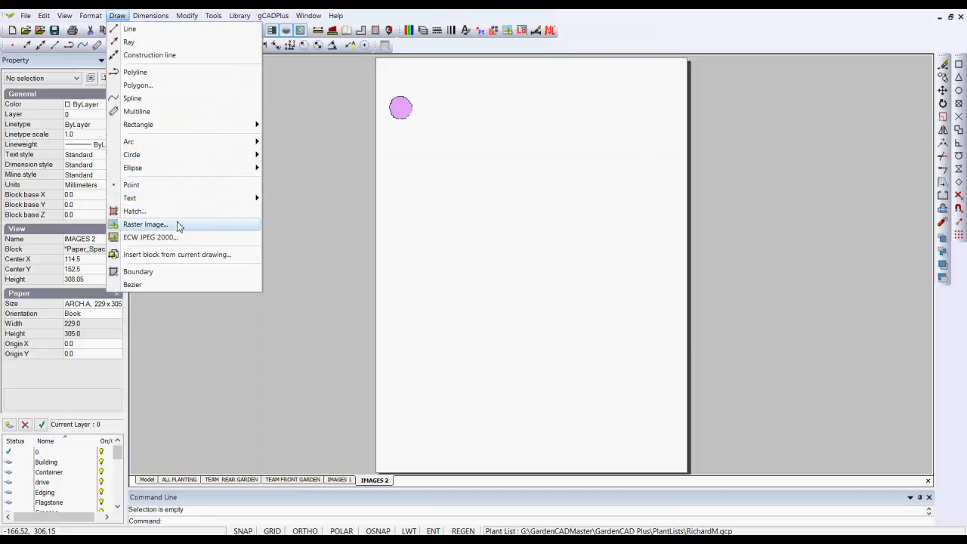
{"action": "left_click", "coordinate": [145, 225]}
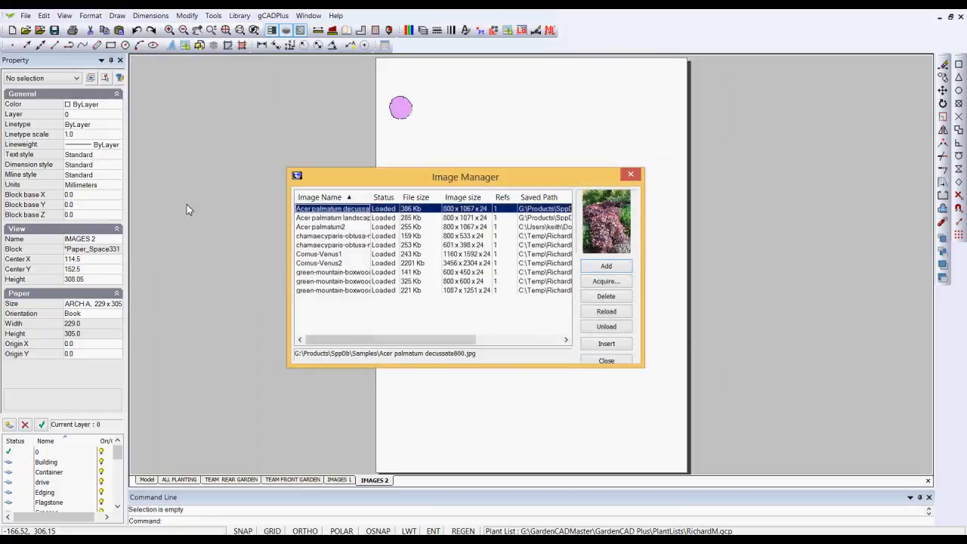
{"action": "left_click", "coordinate": [607, 267]}
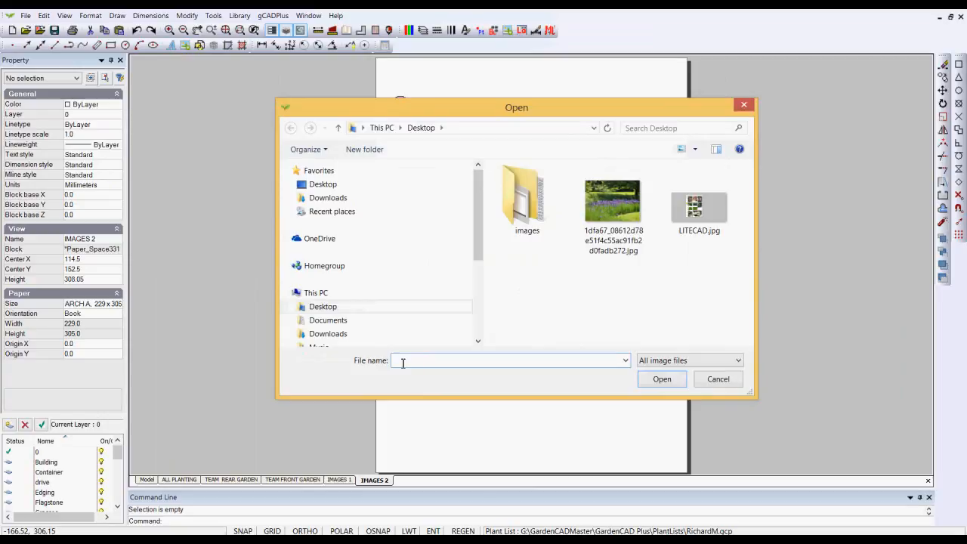
{"action": "key", "text": "ctrl+v"}
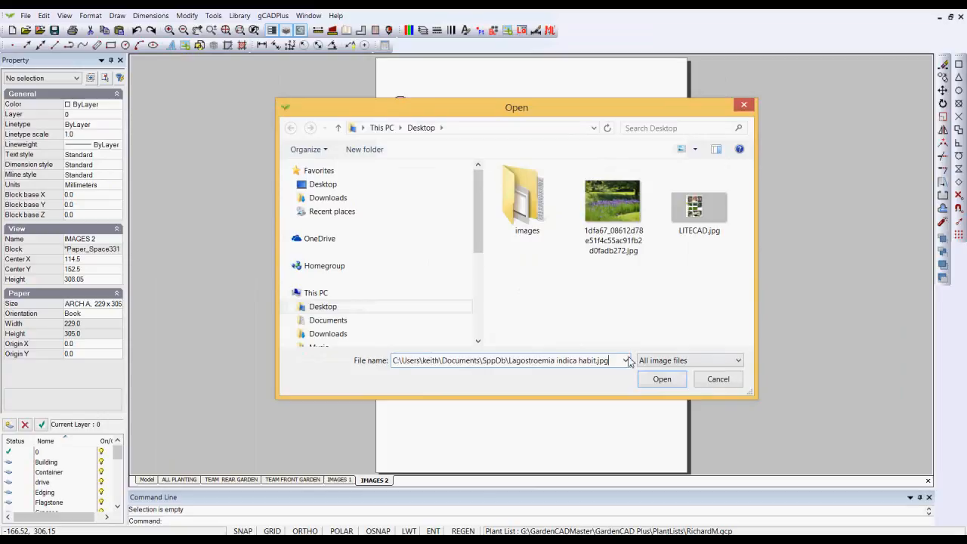
{"action": "left_click", "coordinate": [663, 382]}
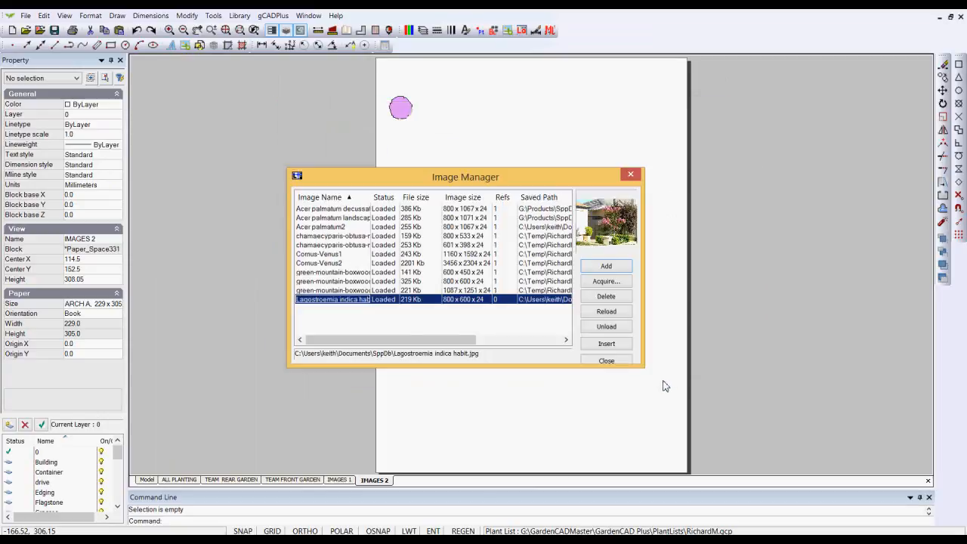
Insert the Lagostroemia indica habit image beside the pink plant symbol, specifying its insertion point and size on screen
{"action": "left_click", "coordinate": [607, 344]}
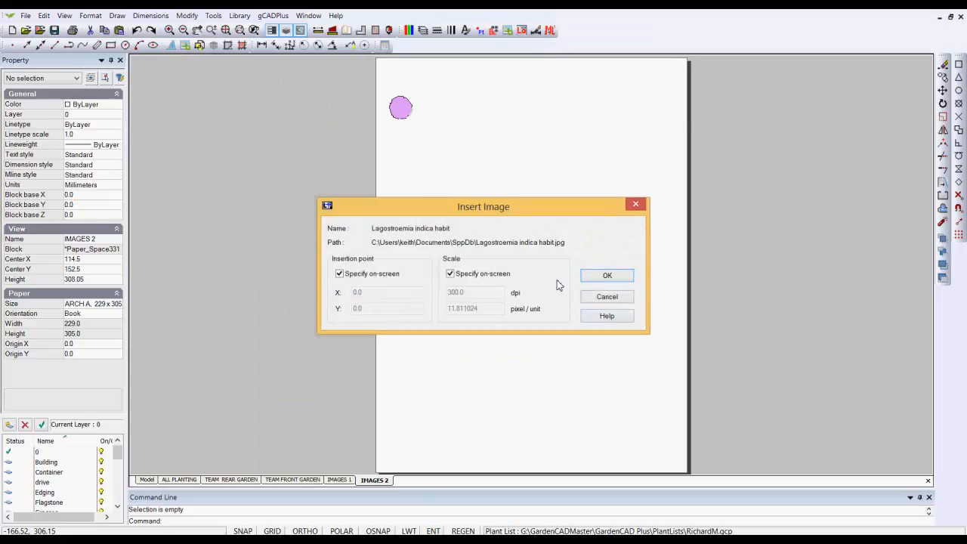
{"action": "left_click", "coordinate": [607, 276]}
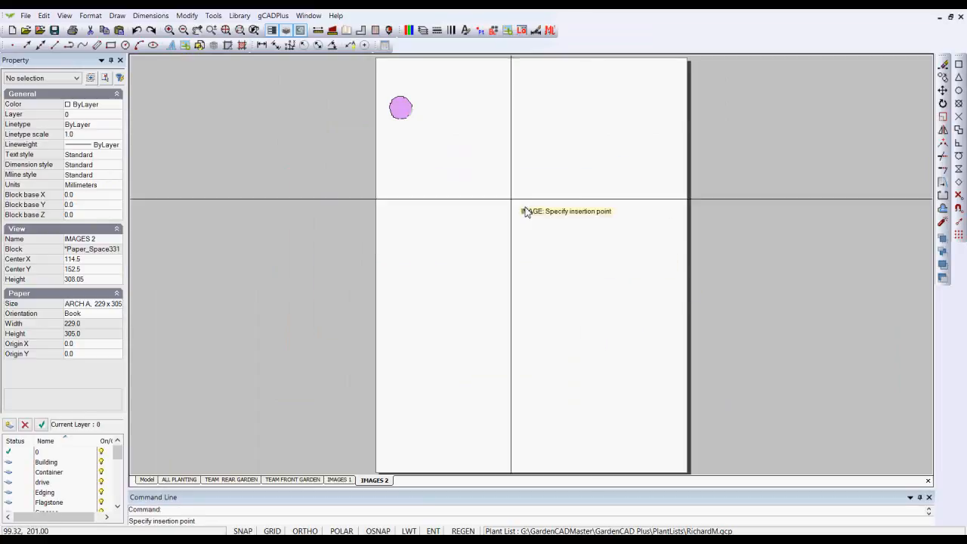
{"action": "left_click", "coordinate": [427, 191]}
{"action": "left_click", "coordinate": [467, 88]}
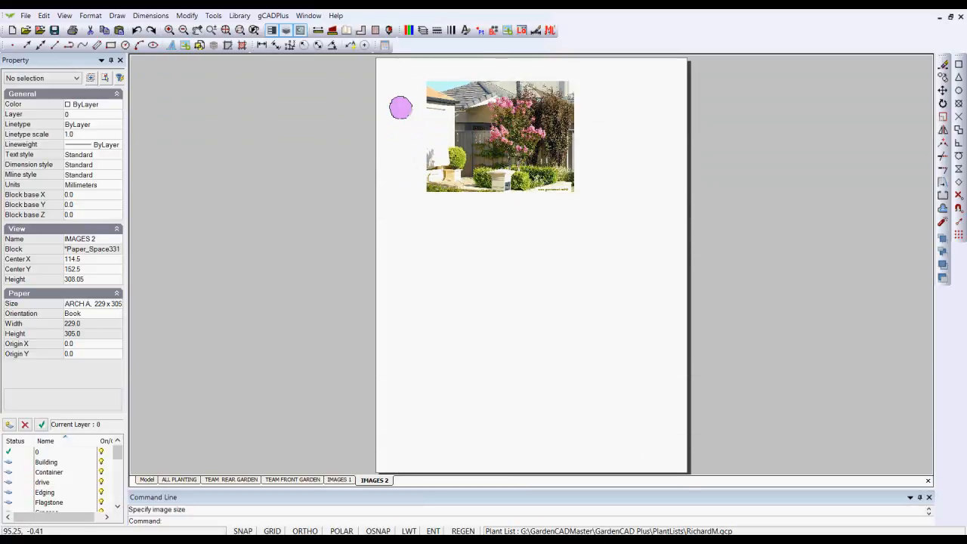
Switch to Plant Database, copy the file path of the second image, Lagostroemia indica close up800.jpg, and return to the drawing in gCADPlus
{"action": "left_click", "coordinate": [536, 527]}
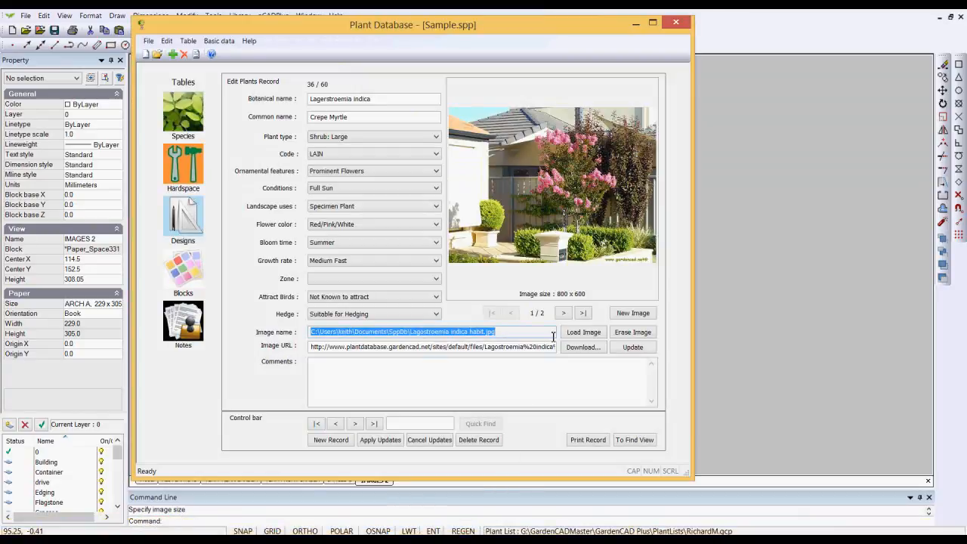
{"action": "left_click", "coordinate": [563, 313]}
{"action": "left_click_drag", "start_coordinate": [524, 337], "coordinate": [314, 350]}
{"action": "key", "text": "ctrl+c"}
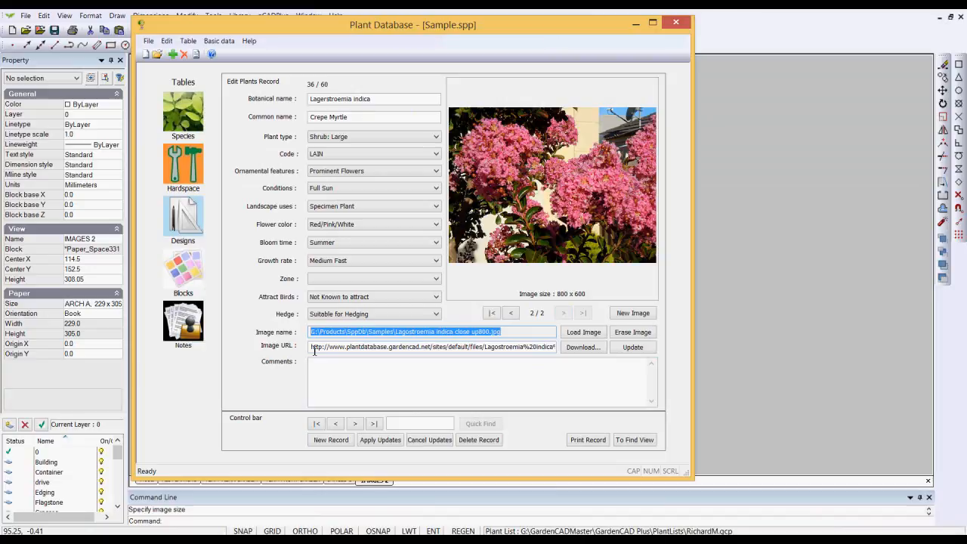
{"action": "left_click", "coordinate": [800, 283]}
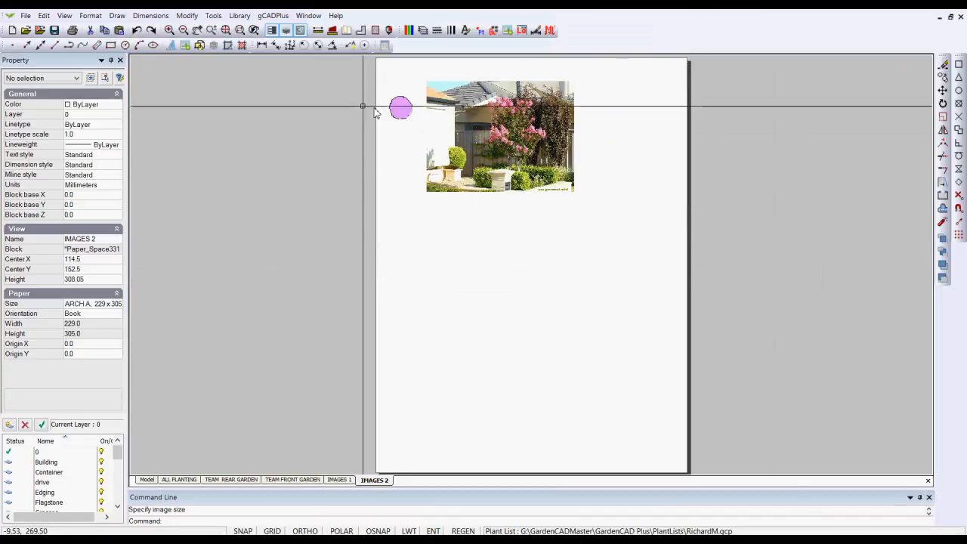
Add Lagostroemia indica close up800.jpg to the drawing's raster images using the copied file path
{"action": "left_click", "coordinate": [118, 15]}
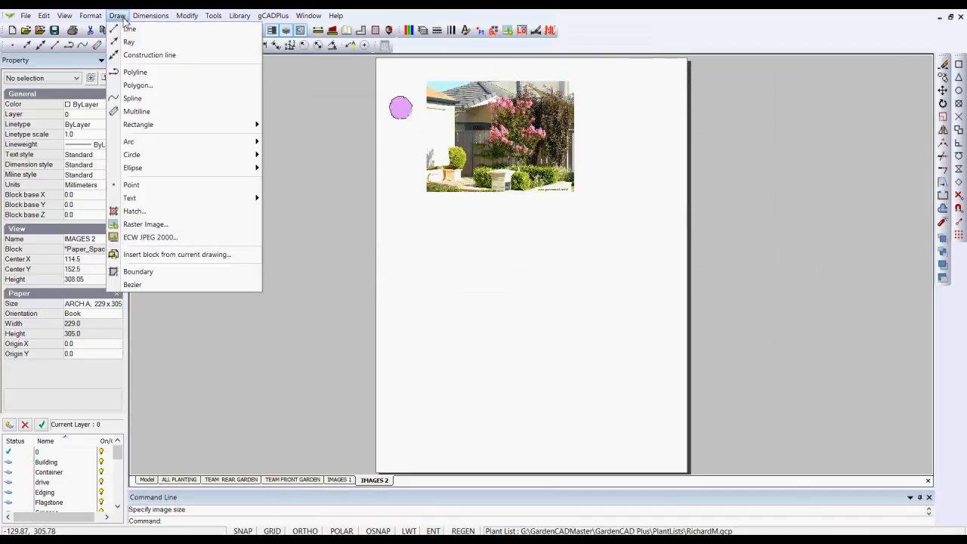
{"action": "left_click", "coordinate": [145, 224]}
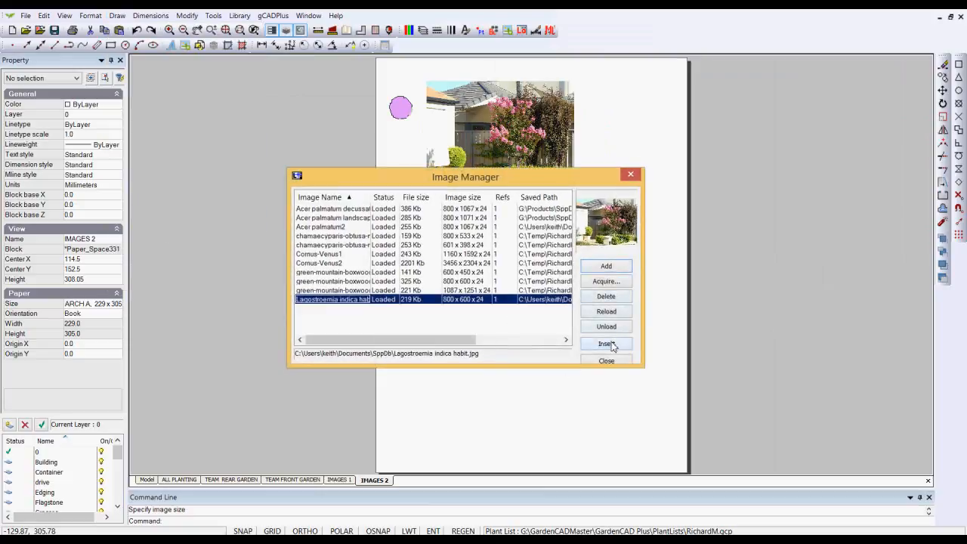
{"action": "left_click", "coordinate": [608, 268]}
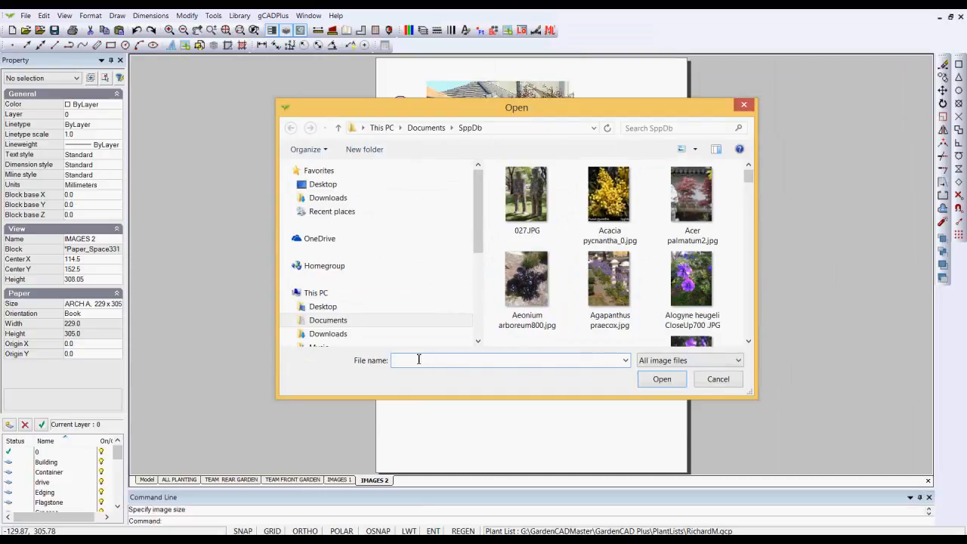
{"action": "key", "text": "ctrl+v"}
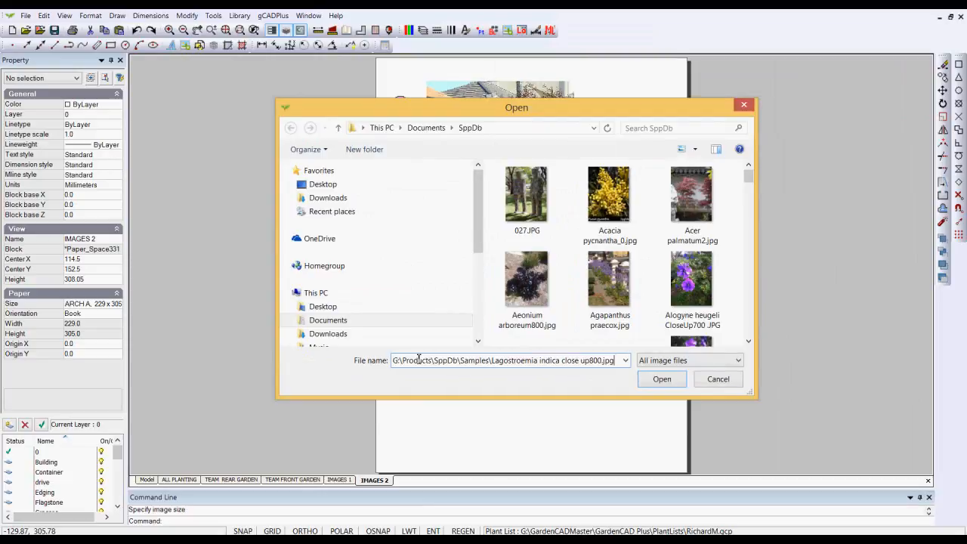
{"action": "left_click", "coordinate": [662, 378]}
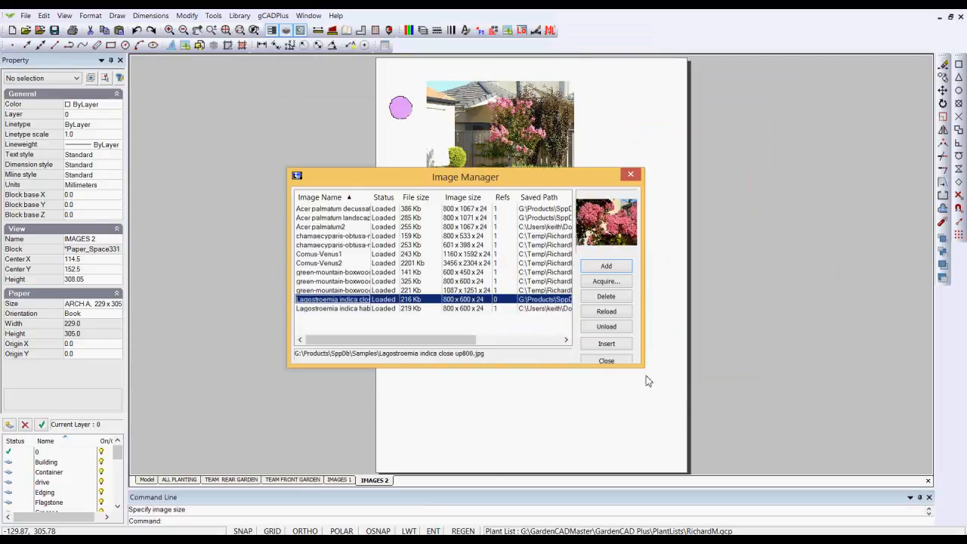
Insert the Lagostroemia indica close-up image beside the habit photo, about 69 mm wide and 51 mm high, level with its lower edge
{"action": "left_click", "coordinate": [613, 346]}
{"action": "left_click", "coordinate": [613, 279]}
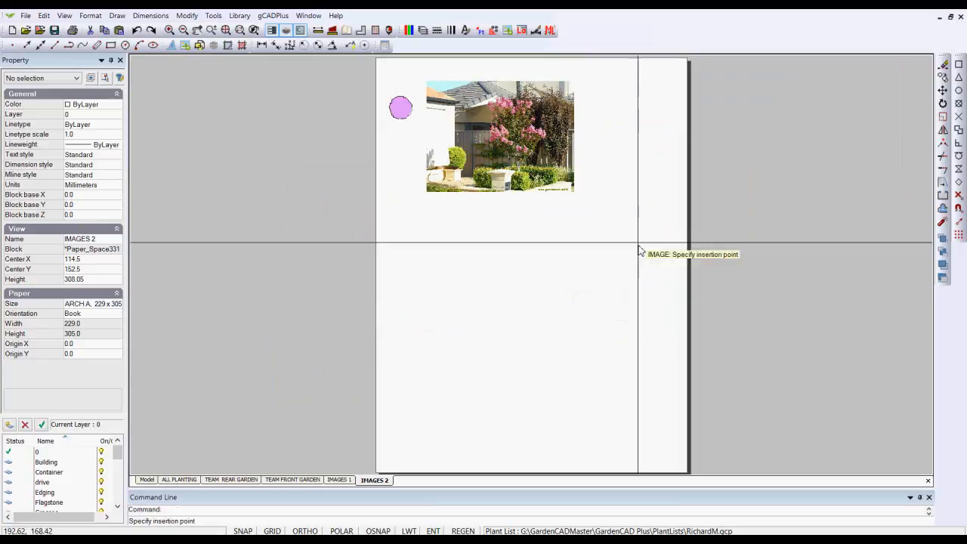
{"action": "left_click", "coordinate": [587, 192]}
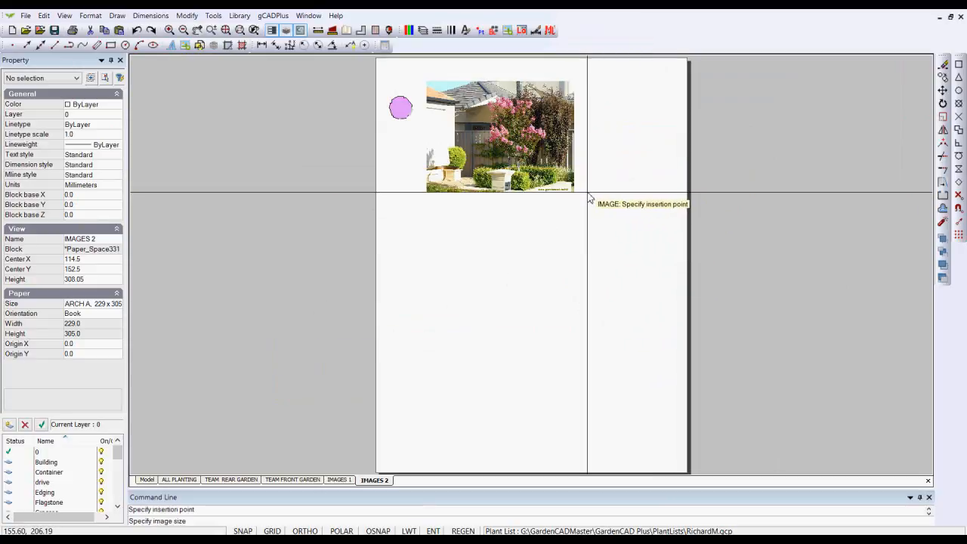
{"action": "left_click", "coordinate": [609, 123]}
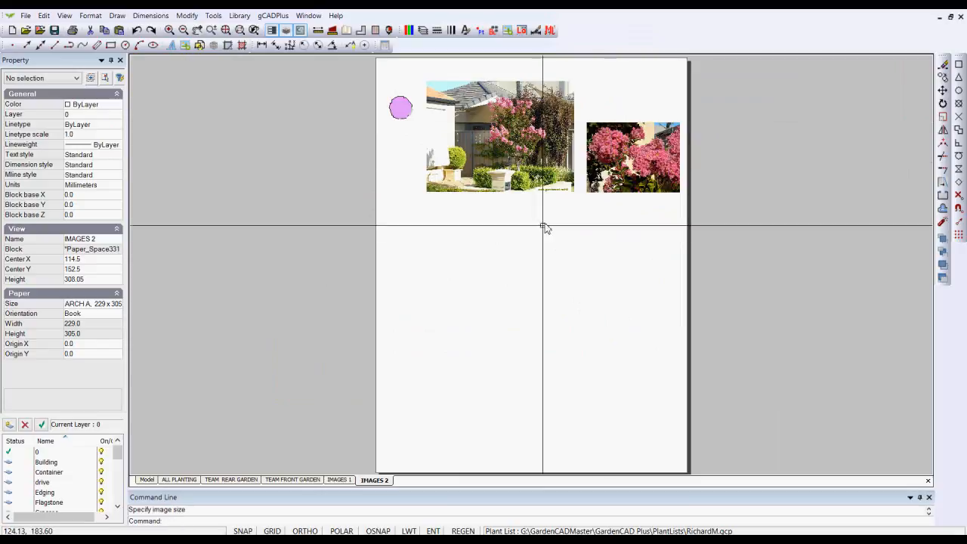
Assign both Lagostroemia indica images to the L-IMAGES layer and clear the selection
{"action": "scroll", "coordinate": [541, 184], "scroll_direction": "up", "scroll_amount": 4}
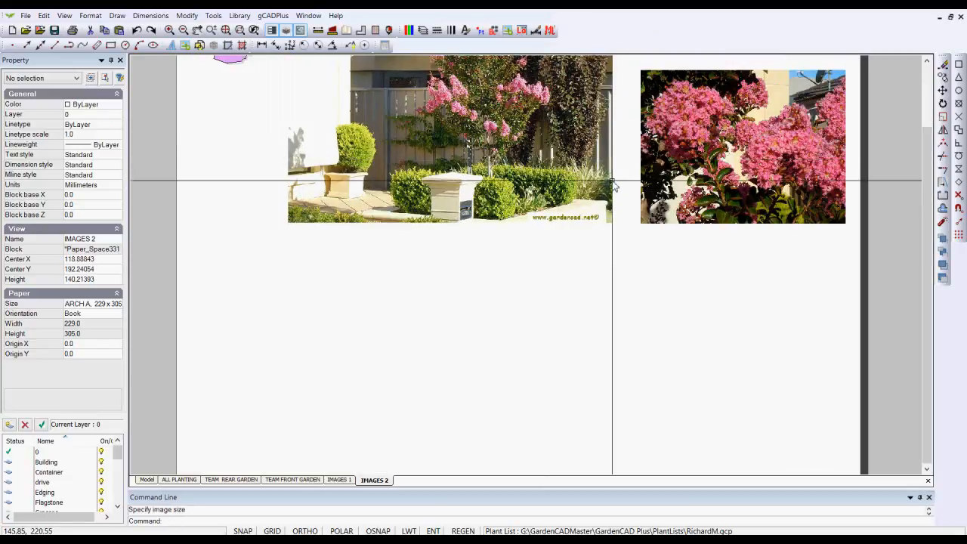
{"action": "middle_click_drag", "start_coordinate": [614, 185], "coordinate": [512, 307]}
{"action": "scroll", "coordinate": [479, 291], "scroll_direction": "up", "scroll_amount": 3}
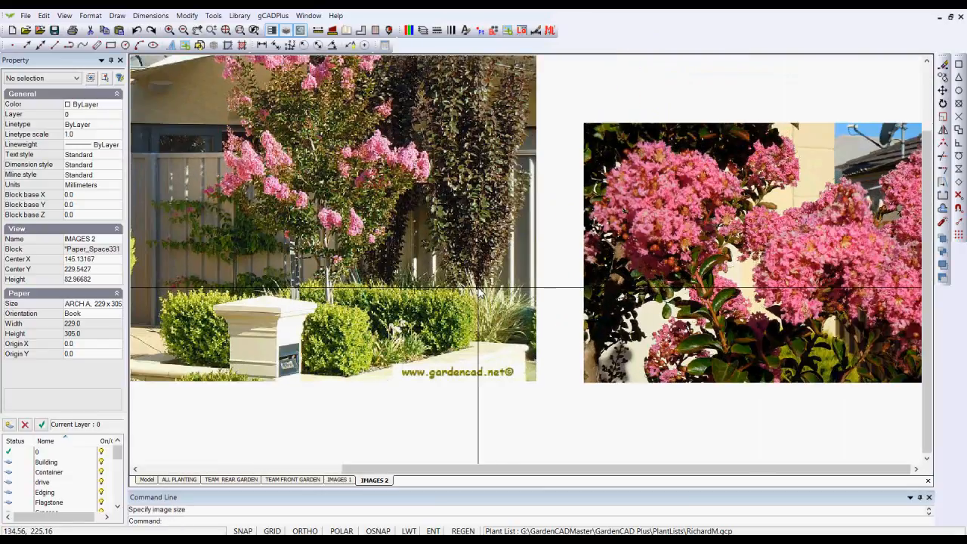
{"action": "scroll", "coordinate": [478, 291], "scroll_direction": "up", "scroll_amount": 1}
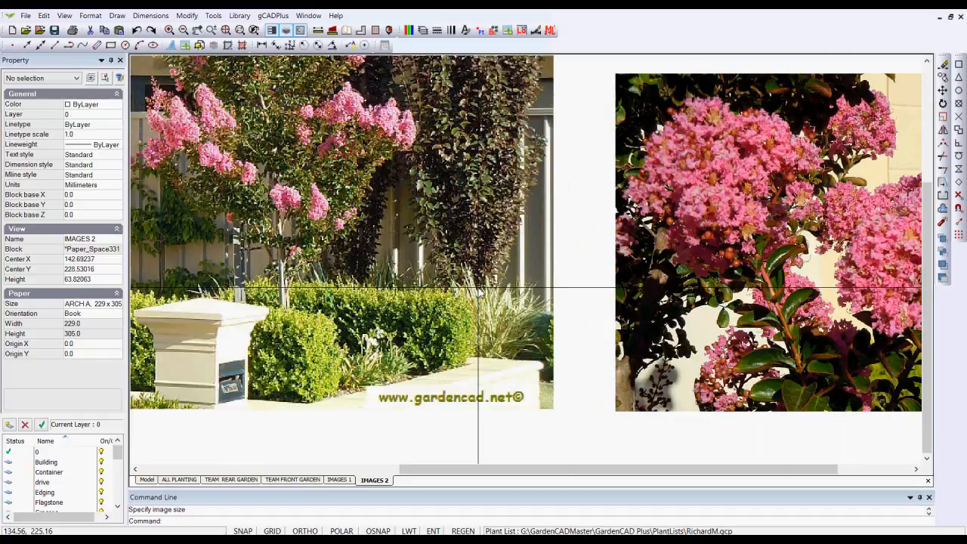
{"action": "scroll", "coordinate": [479, 290], "scroll_direction": "down", "scroll_amount": 4}
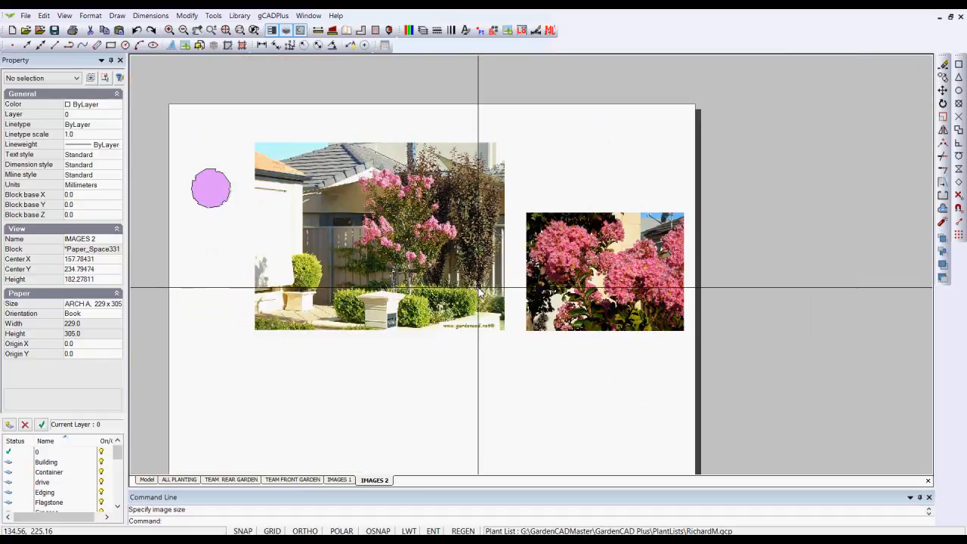
{"action": "left_click", "coordinate": [614, 302]}
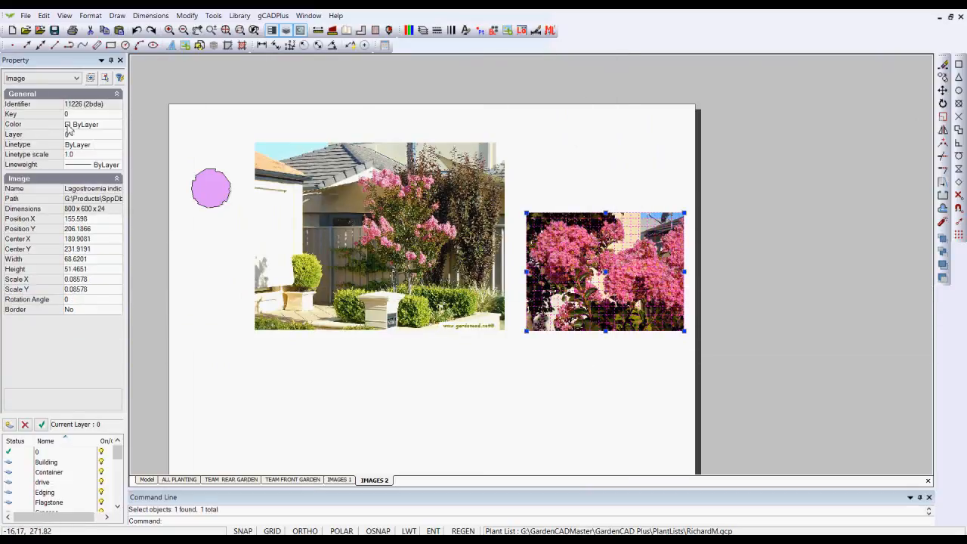
{"action": "left_click", "coordinate": [433, 280]}
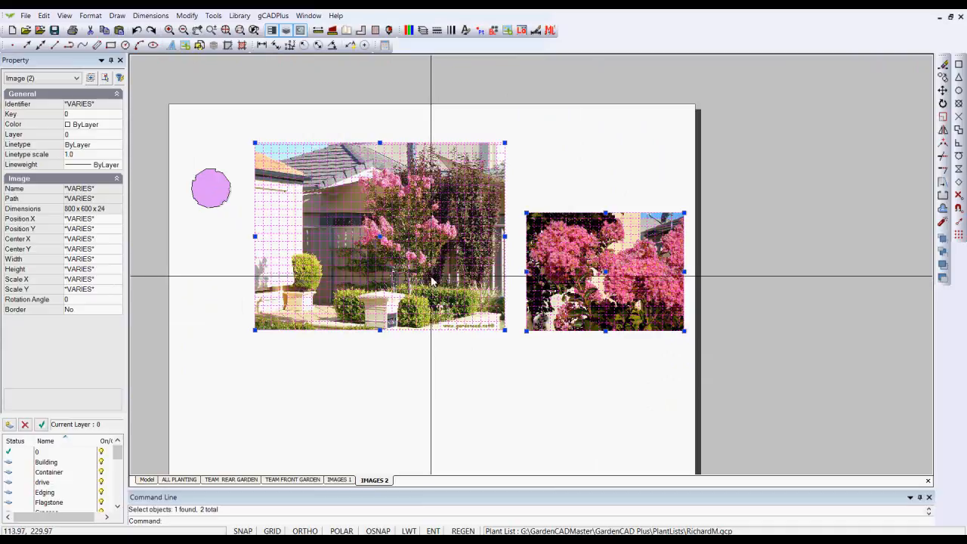
{"action": "right_click", "coordinate": [432, 281]}
{"action": "key", "text": "Escape"}
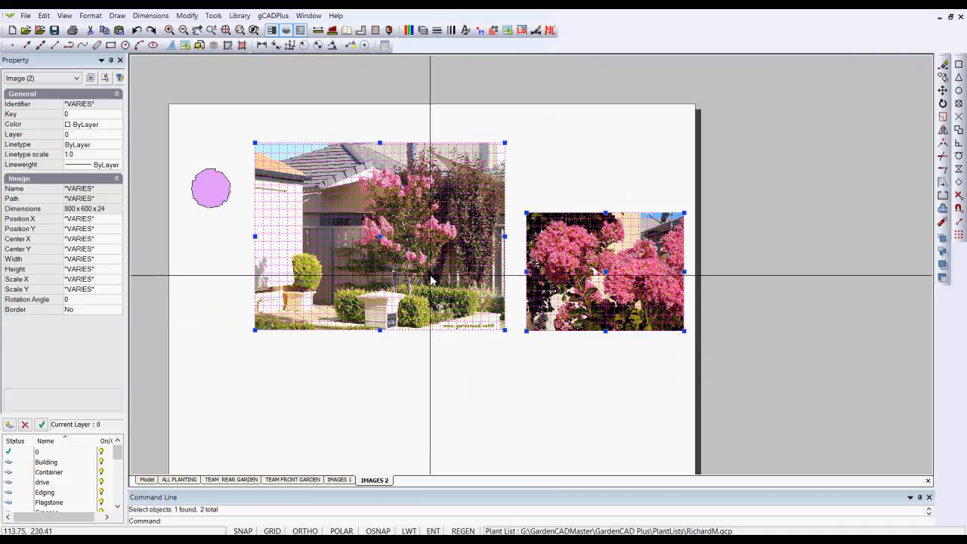
{"action": "left_click", "coordinate": [117, 138]}
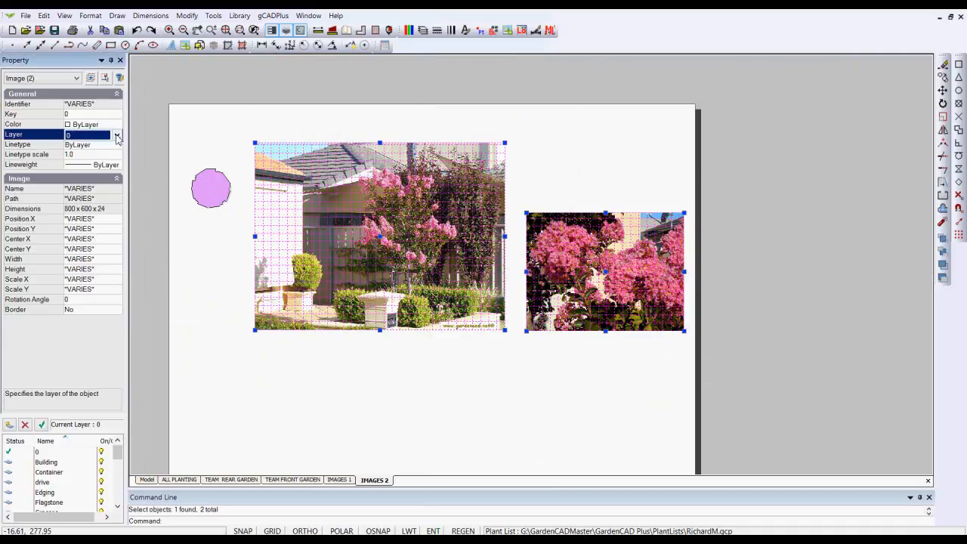
{"action": "left_click", "coordinate": [116, 134]}
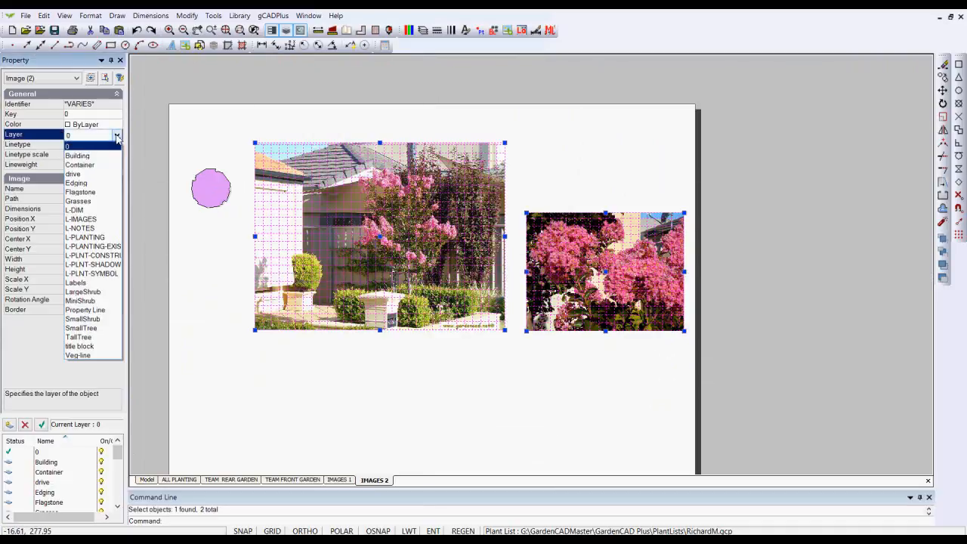
{"action": "left_click", "coordinate": [94, 220]}
{"action": "key", "text": "Escape"}
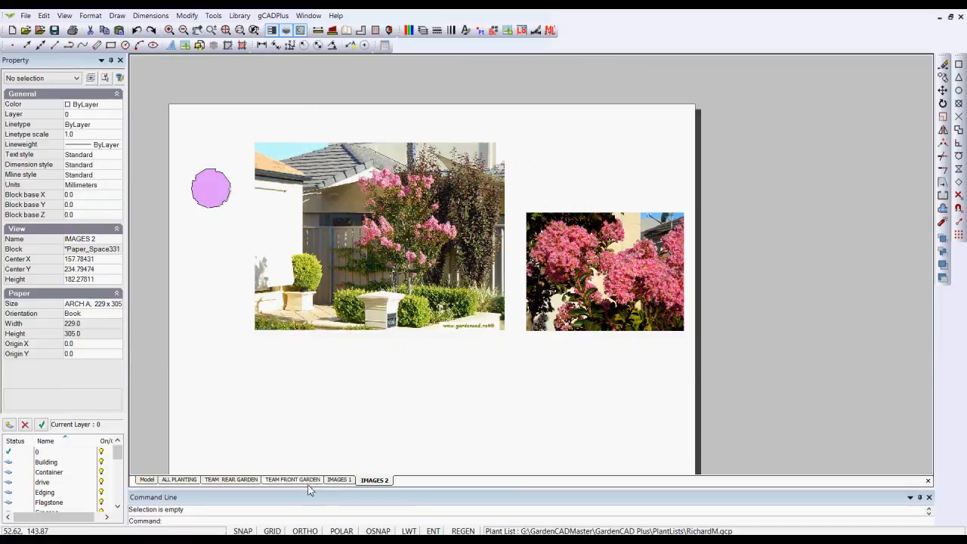
Switch to the IMAGES 1 layout and examine the Acer palmatum photos up close
{"action": "left_click", "coordinate": [333, 481]}
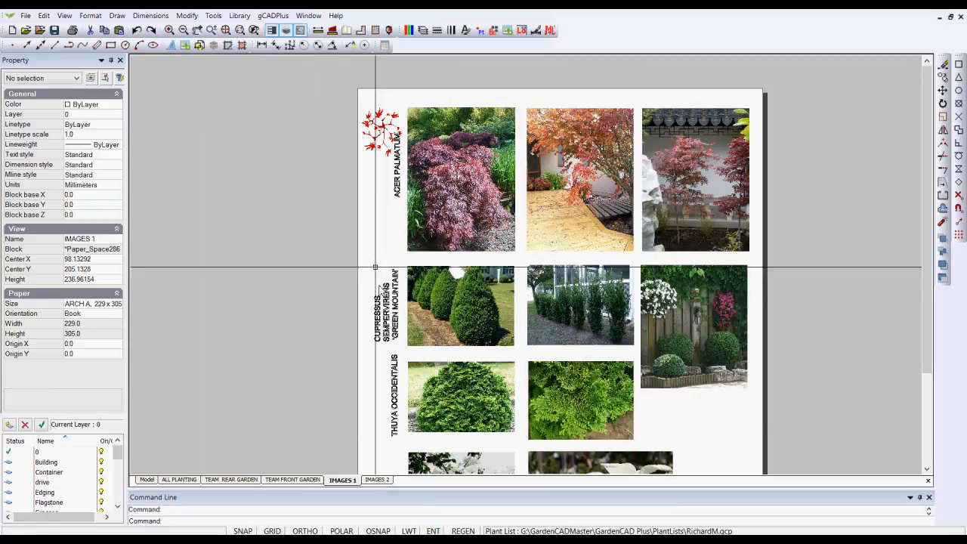
{"action": "scroll", "coordinate": [525, 226], "scroll_direction": "up", "scroll_amount": 3}
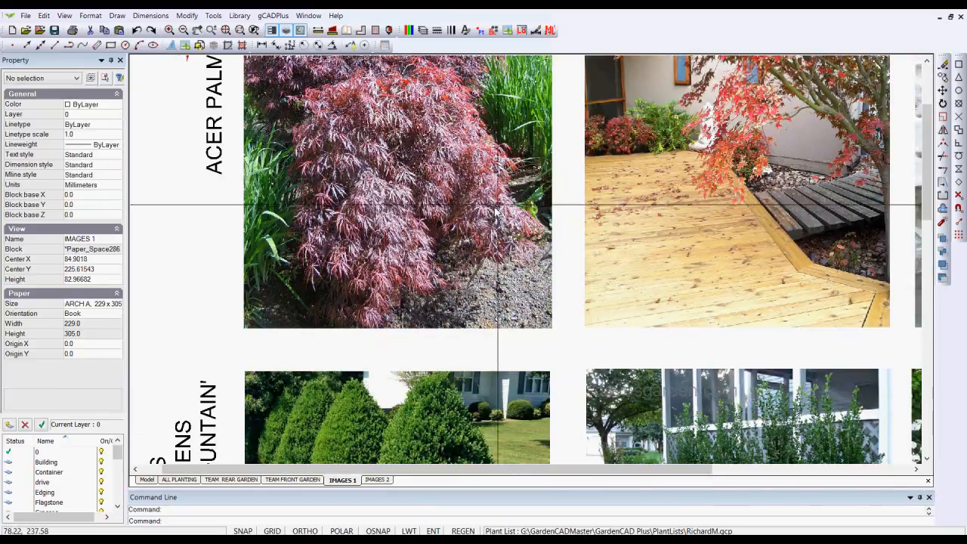
{"action": "scroll", "coordinate": [483, 292], "scroll_direction": "down", "scroll_amount": 1}
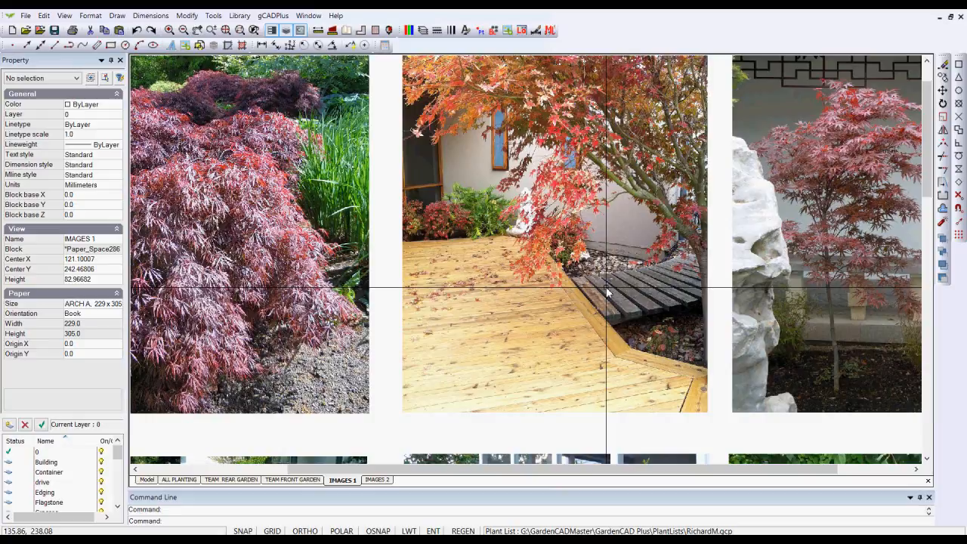
{"action": "key", "text": "XF86MonBrightnessUp"}
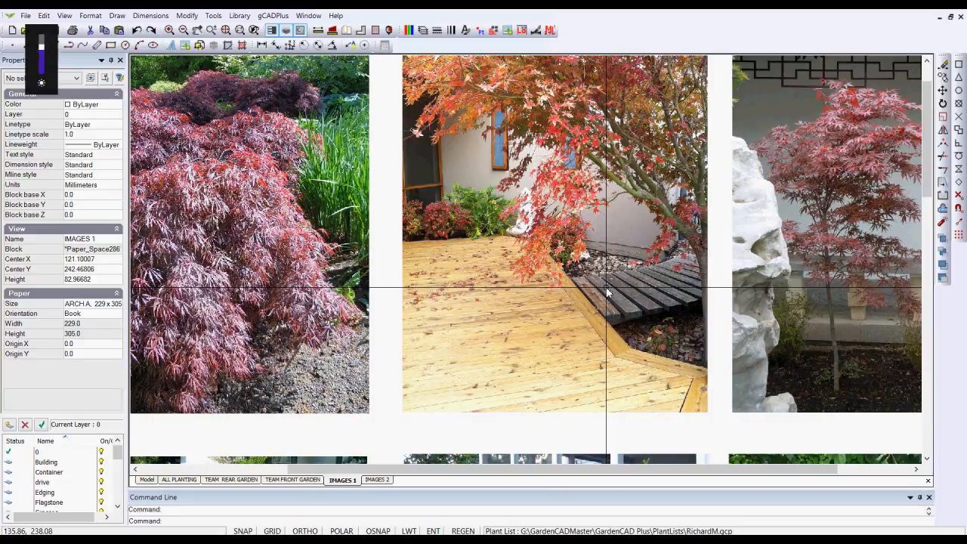